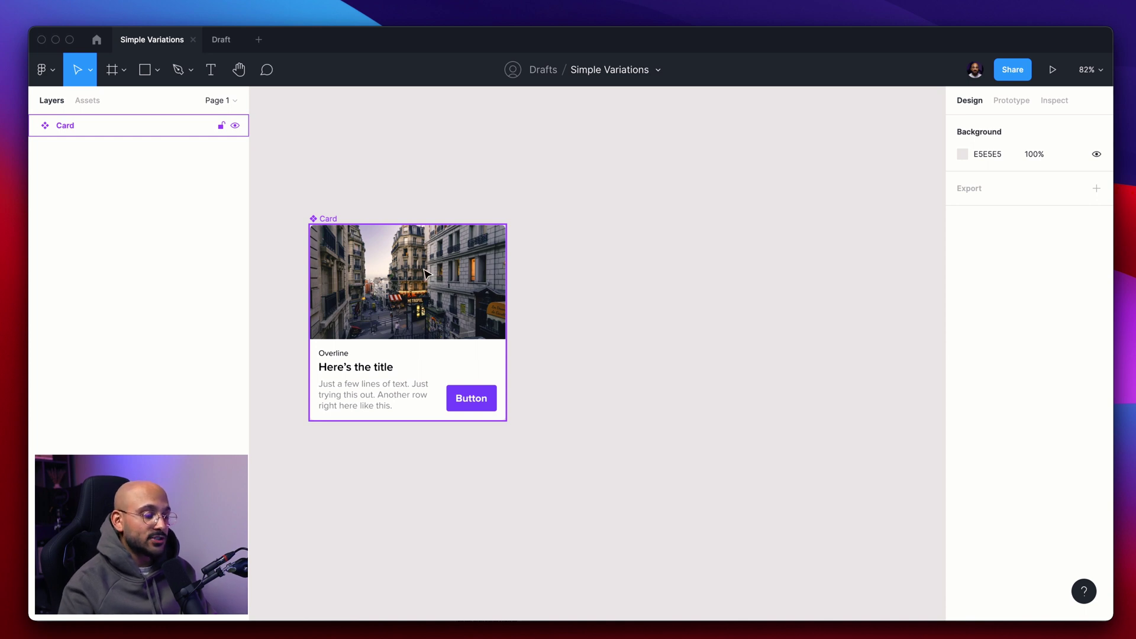
Create a Card instance beside the main component and duplicate it into a column of four
{"action": "left_click_drag", "start_coordinate": [426, 273], "coordinate": [668, 194], "text": "alt"}
{"action": "key", "text": "super"}
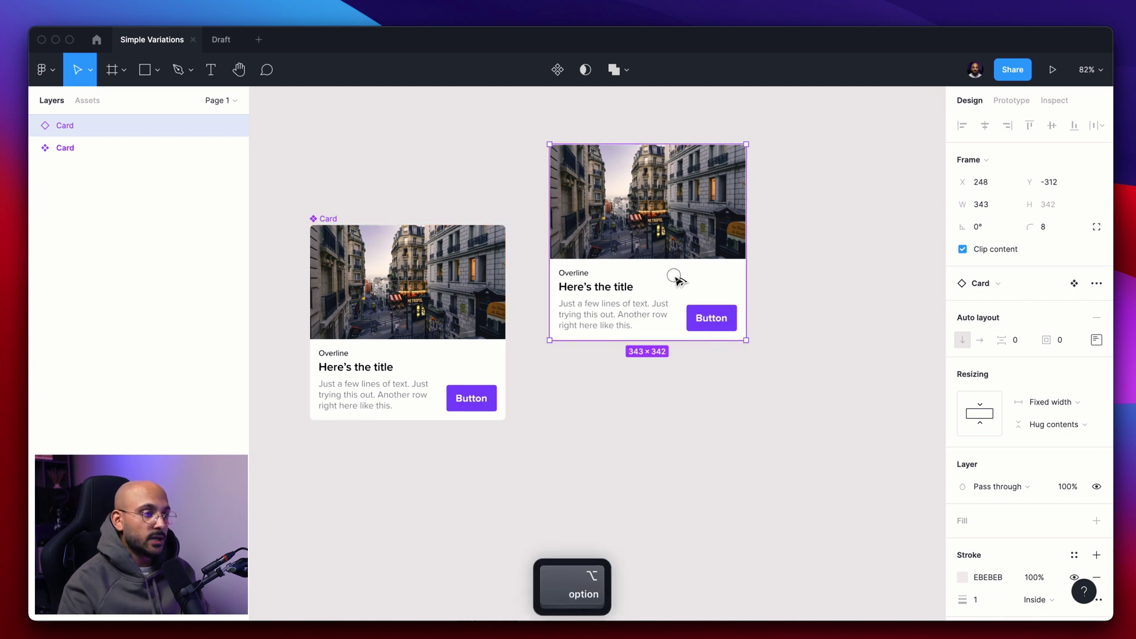
{"action": "left_click_drag", "start_coordinate": [680, 276], "coordinate": [681, 484], "text": "alt"}
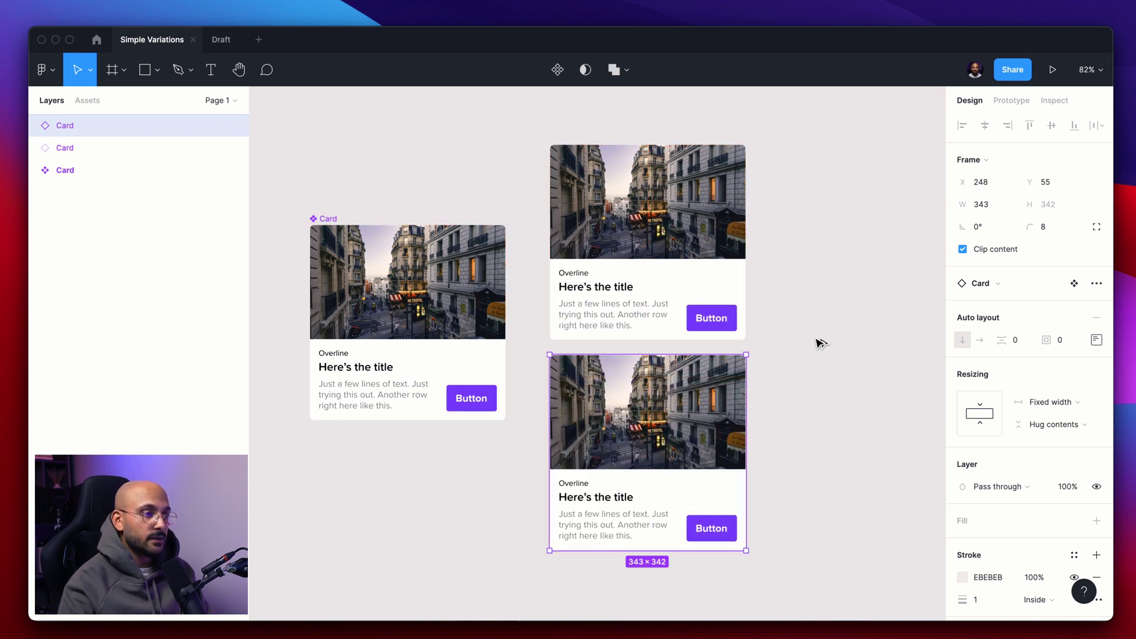
{"action": "scroll", "coordinate": [817, 345], "scroll_direction": "down", "scroll_amount": 3}
{"action": "key", "text": "super+d"}
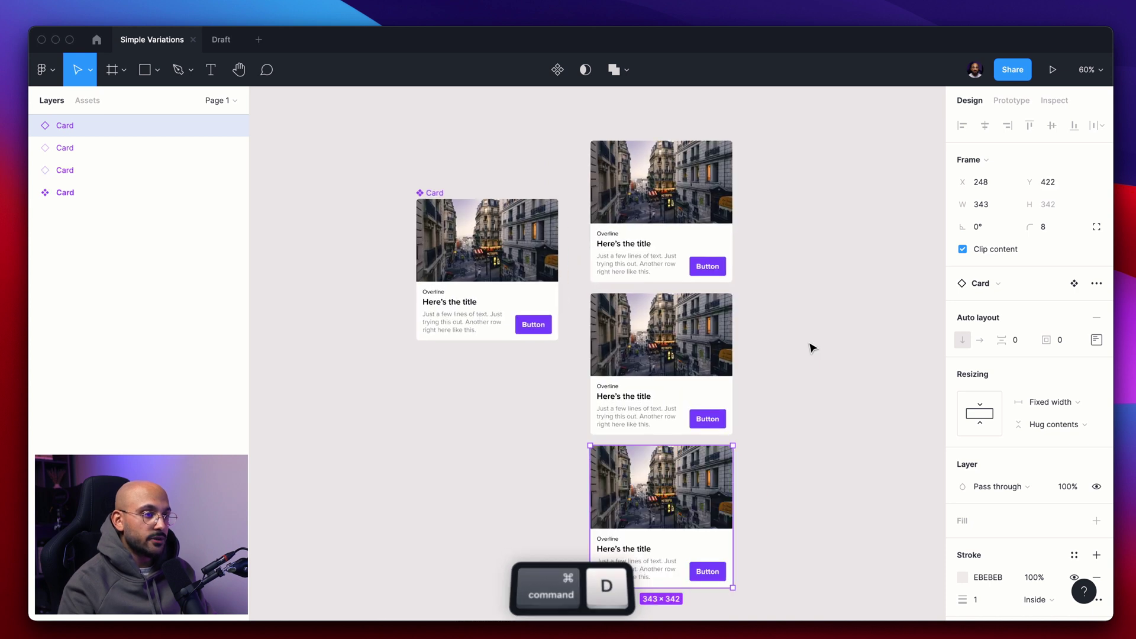
{"action": "key", "text": "super+d"}
{"action": "scroll", "coordinate": [813, 347], "scroll_direction": "down", "scroll_amount": 4}
{"action": "scroll", "coordinate": [812, 347], "scroll_direction": "up", "scroll_amount": 5}
{"action": "scroll", "coordinate": [812, 347], "scroll_direction": "up", "scroll_amount": 1}
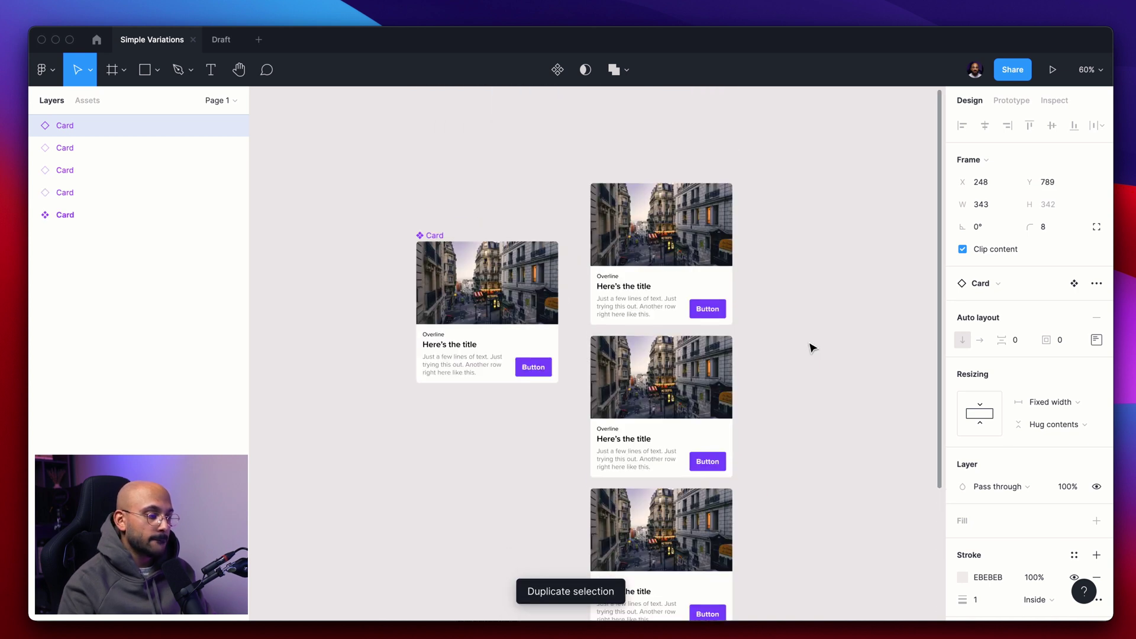
{"action": "left_click", "coordinate": [812, 348]}
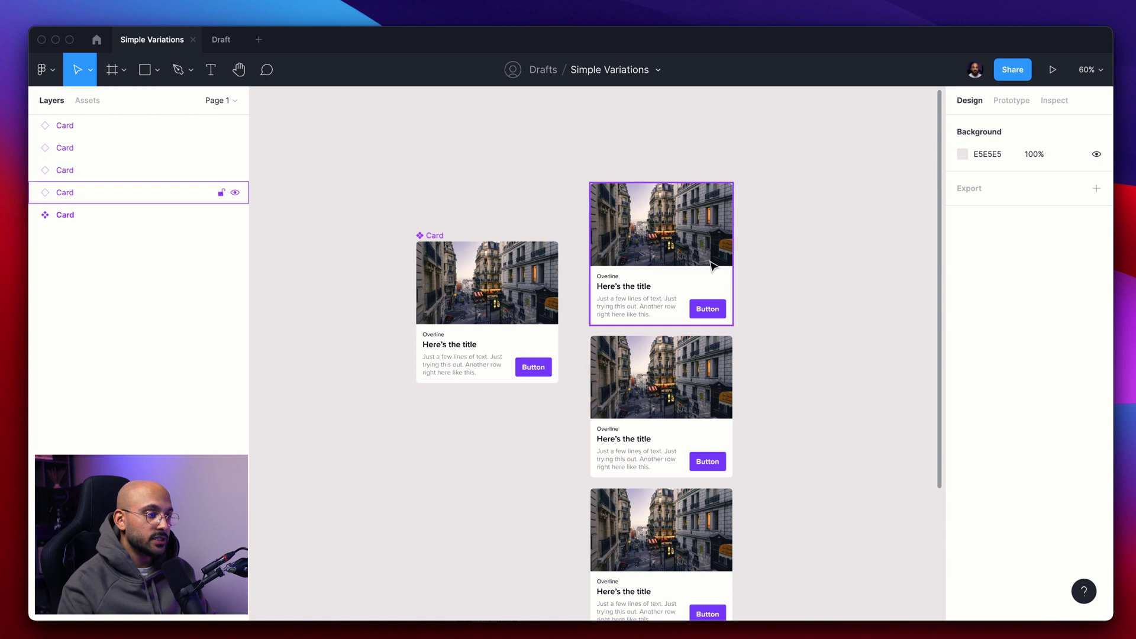
{"action": "scroll", "coordinate": [736, 402], "scroll_direction": "down", "scroll_amount": 5}
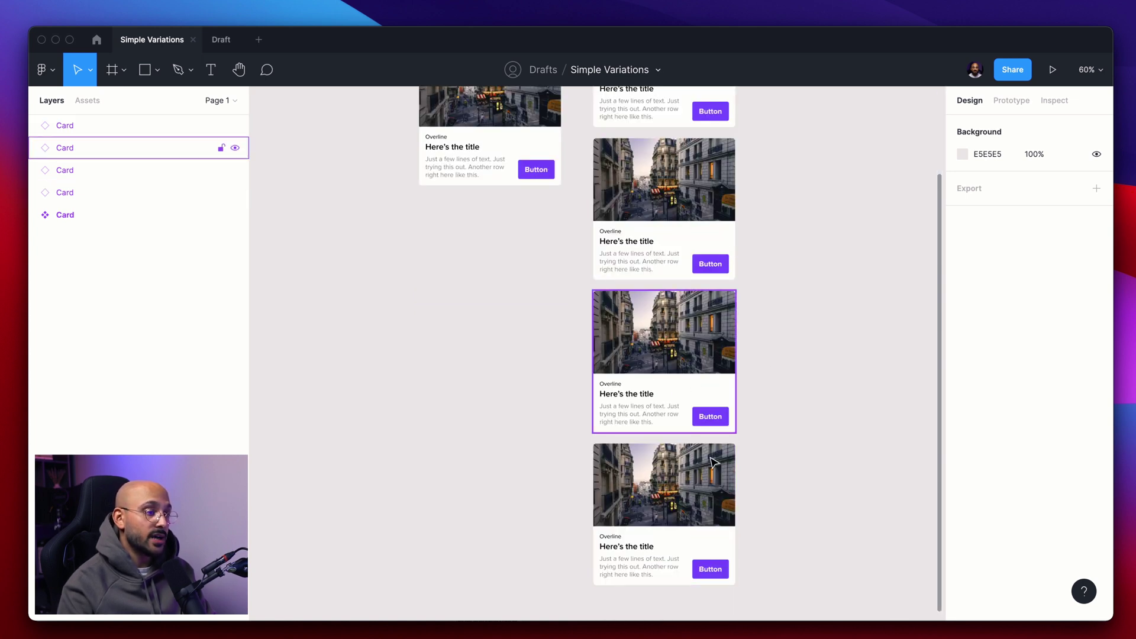
Hide the cover images in the bottom two cards and move the last card up under the others
{"action": "left_click", "coordinate": [692, 491], "text": "super"}
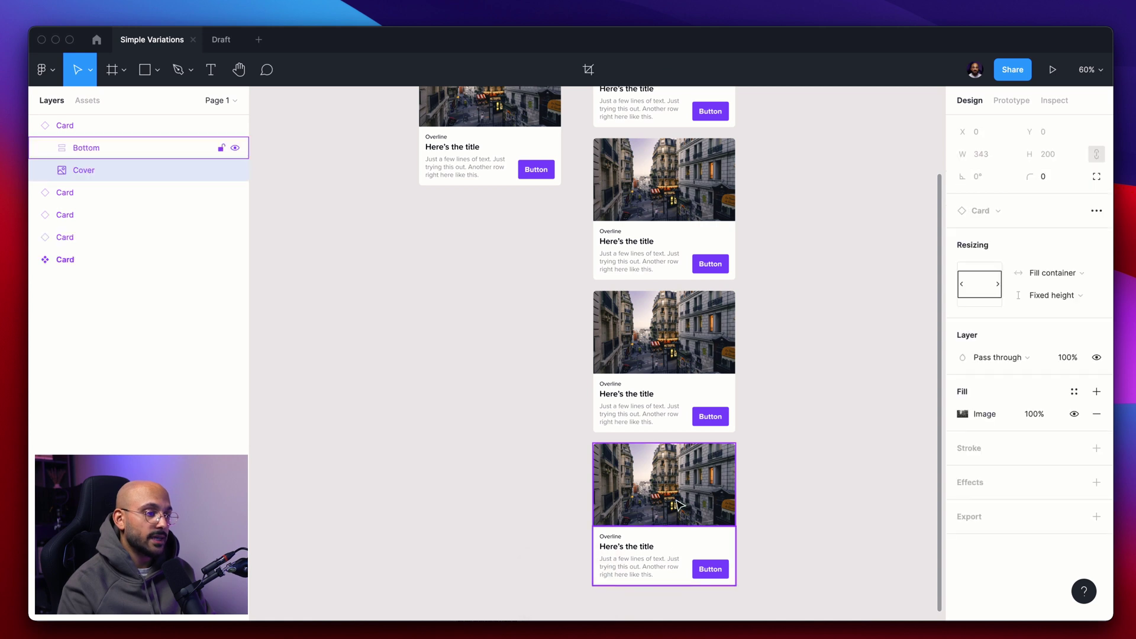
{"action": "key", "text": "BackSpace"}
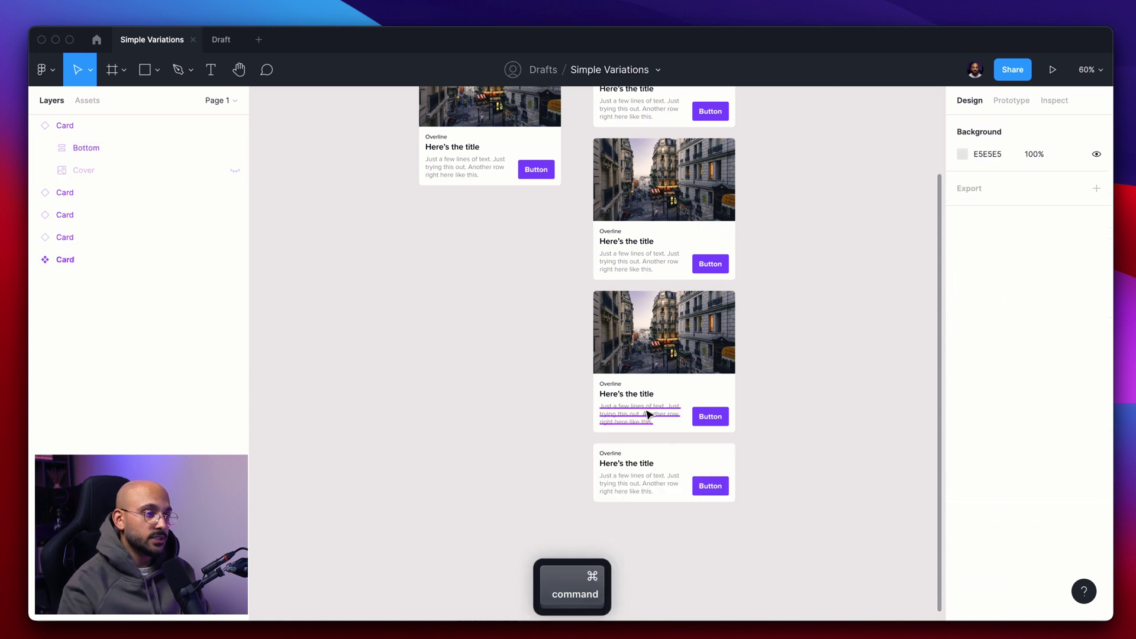
{"action": "left_click", "coordinate": [665, 348], "text": "super"}
{"action": "left_click", "coordinate": [666, 348], "text": "super"}
{"action": "key", "text": "BackSpace"}
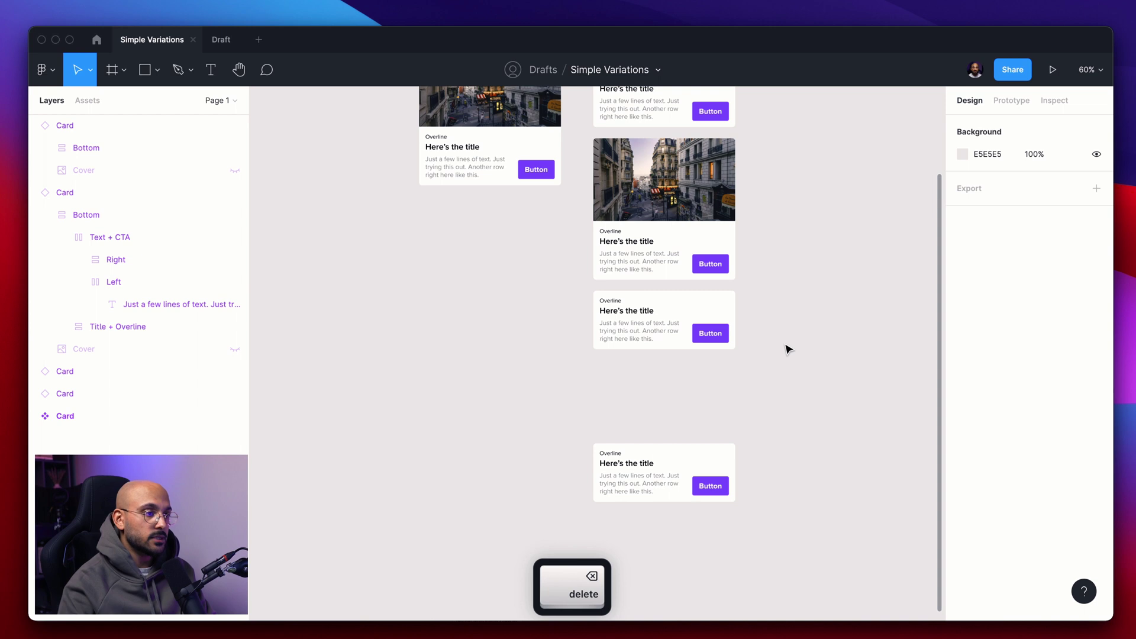
{"action": "left_click_drag", "start_coordinate": [642, 464], "coordinate": [644, 379]}
{"action": "left_click", "coordinate": [806, 370]}
{"action": "scroll", "coordinate": [808, 373], "scroll_direction": "up", "scroll_amount": 5}
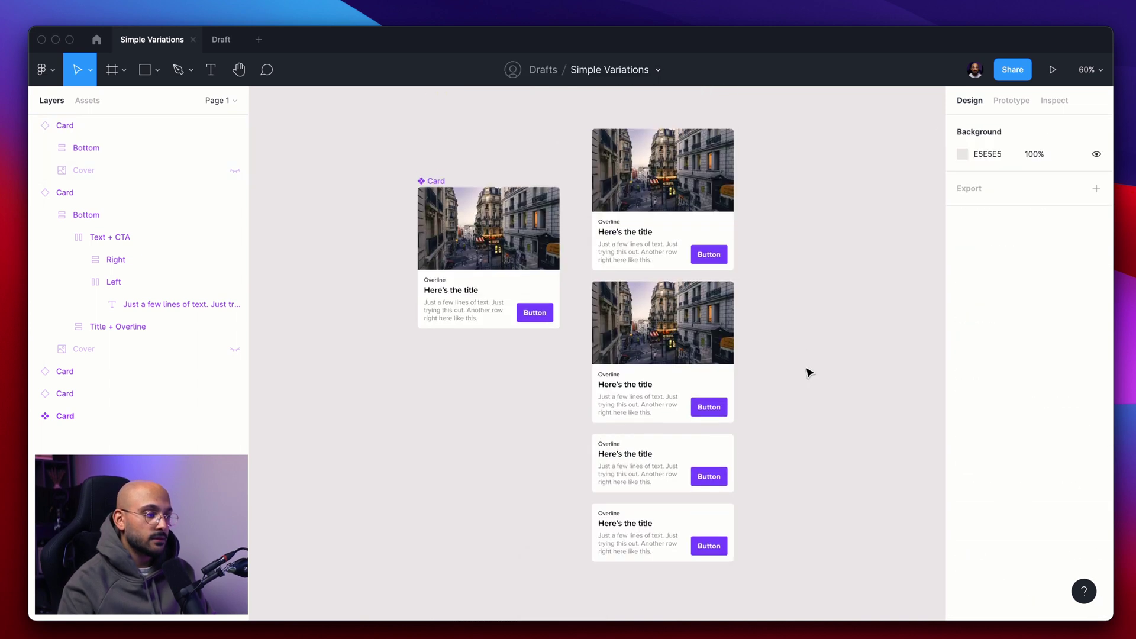
{"action": "scroll", "coordinate": [810, 372], "scroll_direction": "down", "scroll_amount": 2}
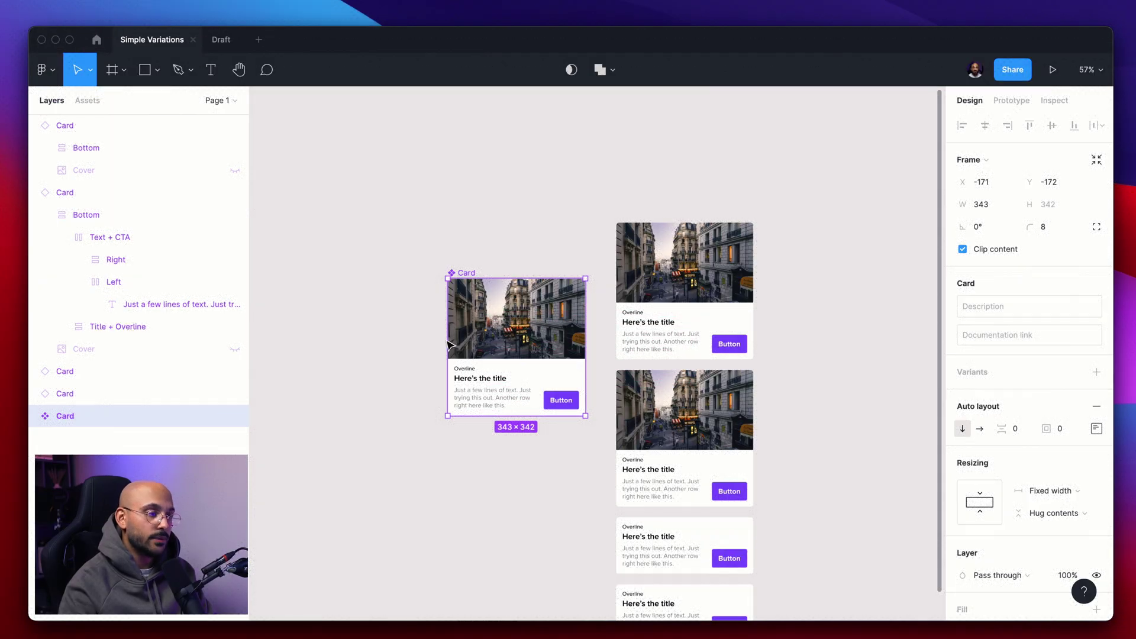
Add a Variant2 variant to Card and stack the set with vertical auto layout (16 spacing)
{"action": "left_click", "coordinate": [1095, 373]}
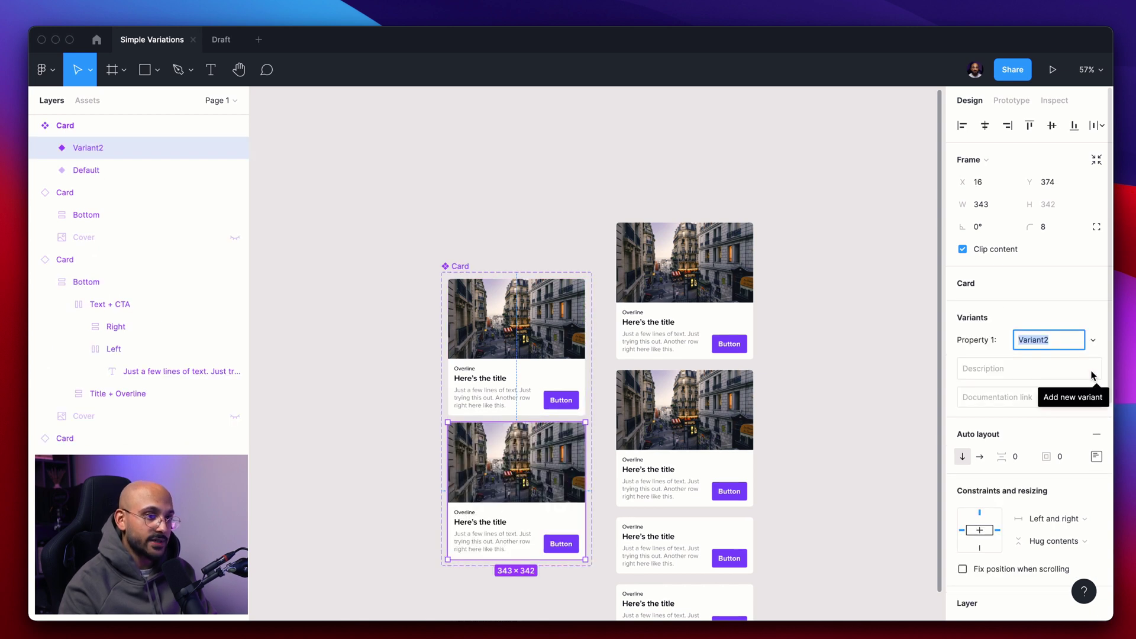
{"action": "left_click", "coordinate": [819, 324]}
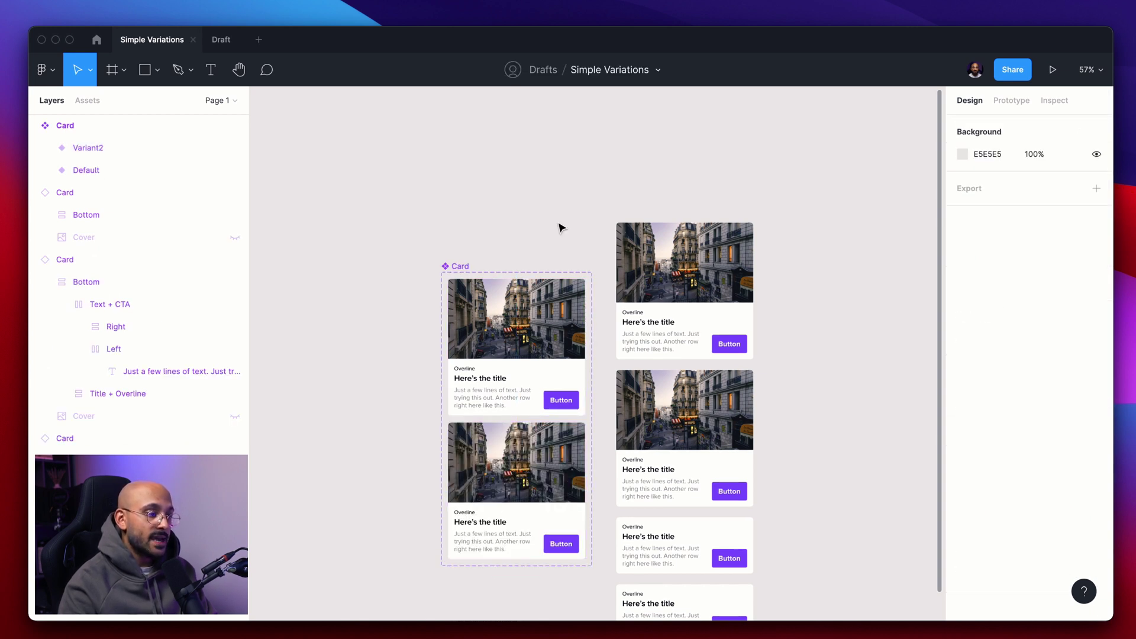
{"action": "left_click", "coordinate": [462, 266], "text": "shift"}
{"action": "left_click", "coordinate": [463, 266], "text": "shift"}
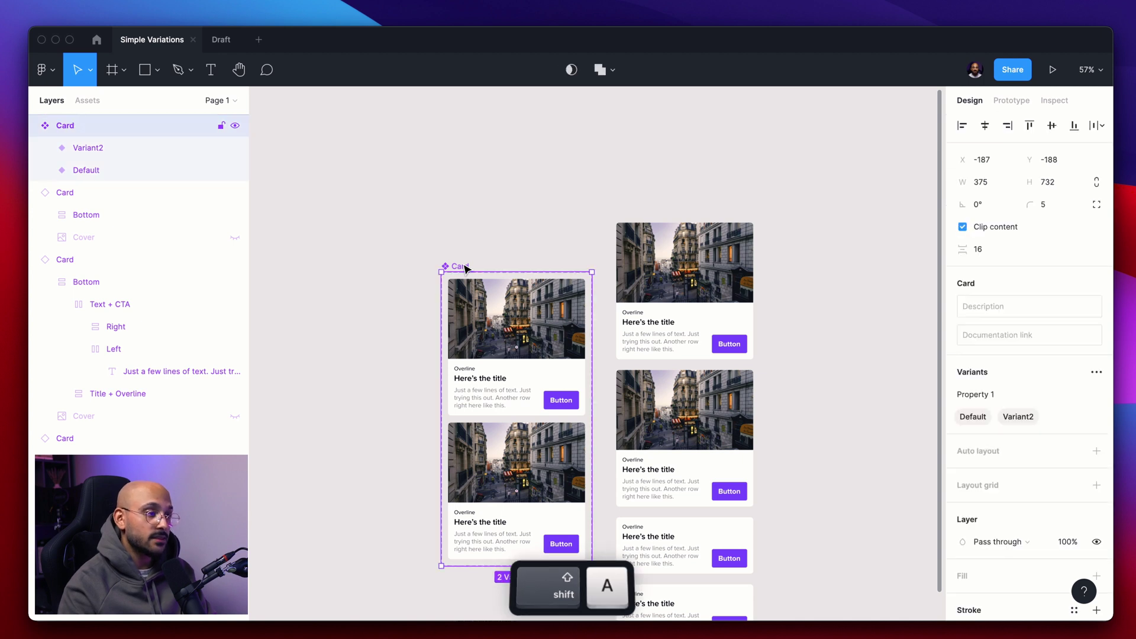
{"action": "key", "text": "shift+a"}
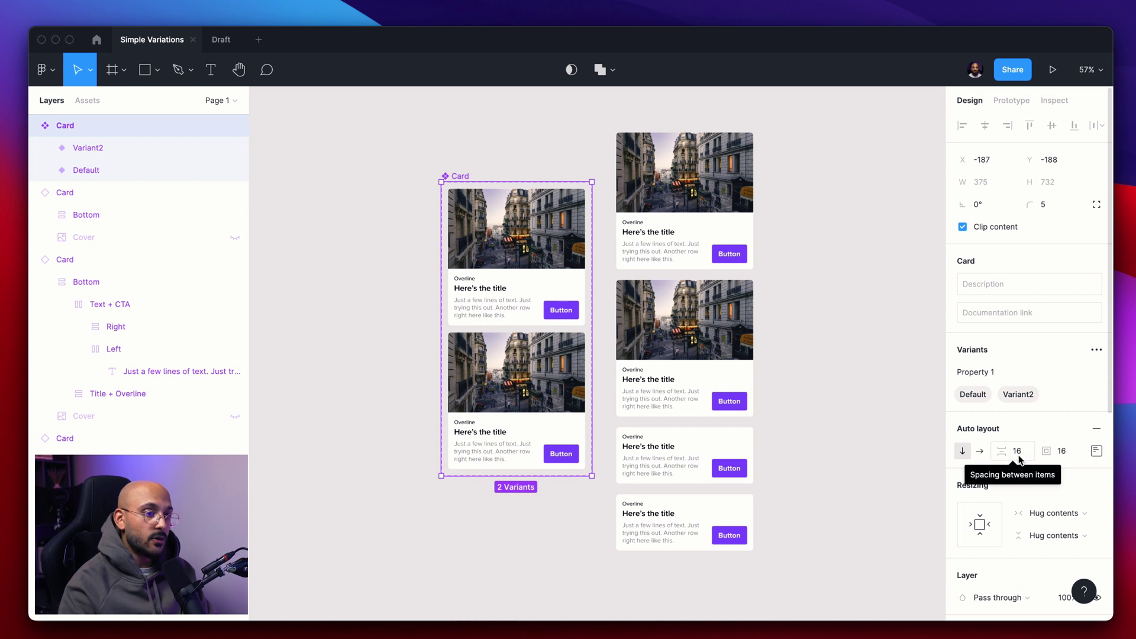
Set the spacing between the Card variants to 20
{"action": "left_click", "coordinate": [1019, 459]}
{"action": "type", "text": "20"}
{"action": "key", "text": "Return"}
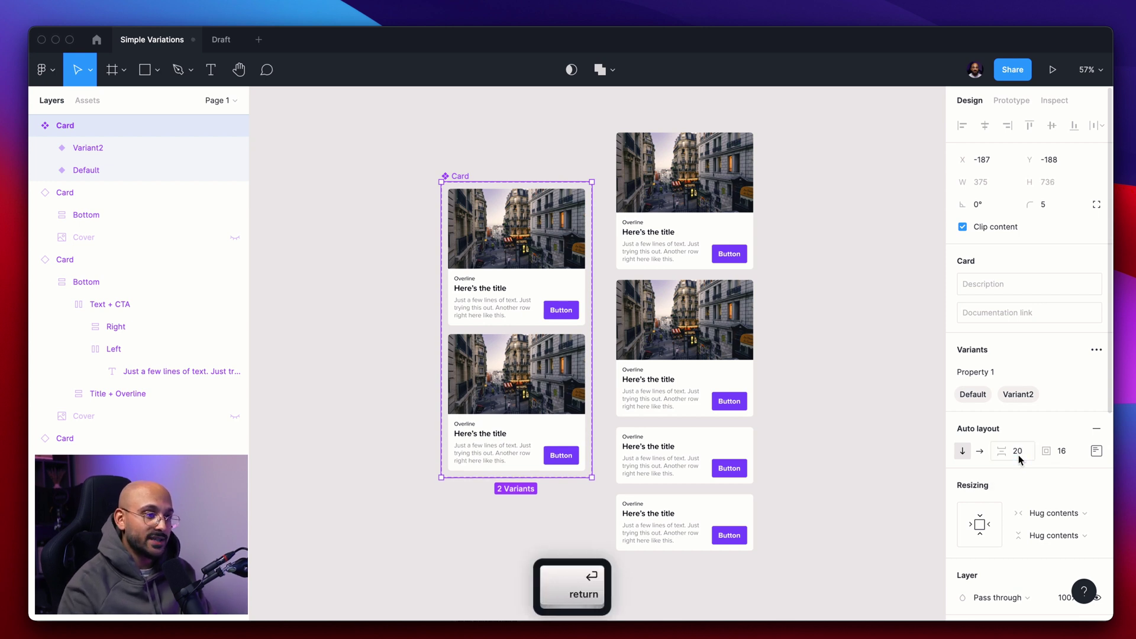
{"action": "key", "text": "Escape"}
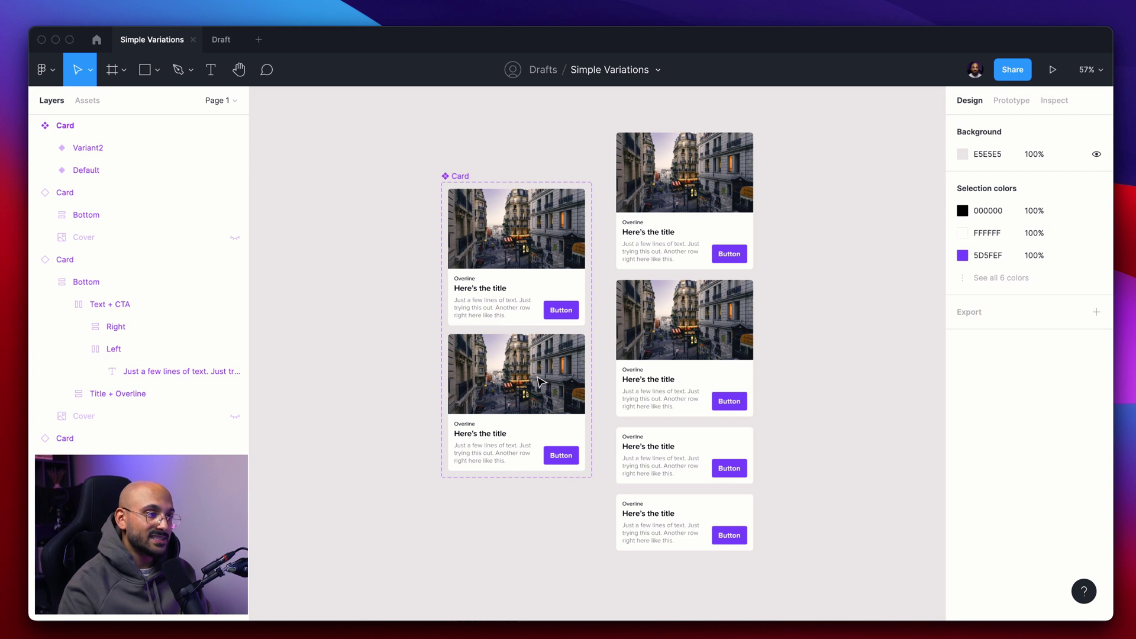
Paste two more card variants into the set, naming one with pasted text, and move the set higher
{"action": "left_click", "coordinate": [540, 382]}
{"action": "key", "text": "super+v"}
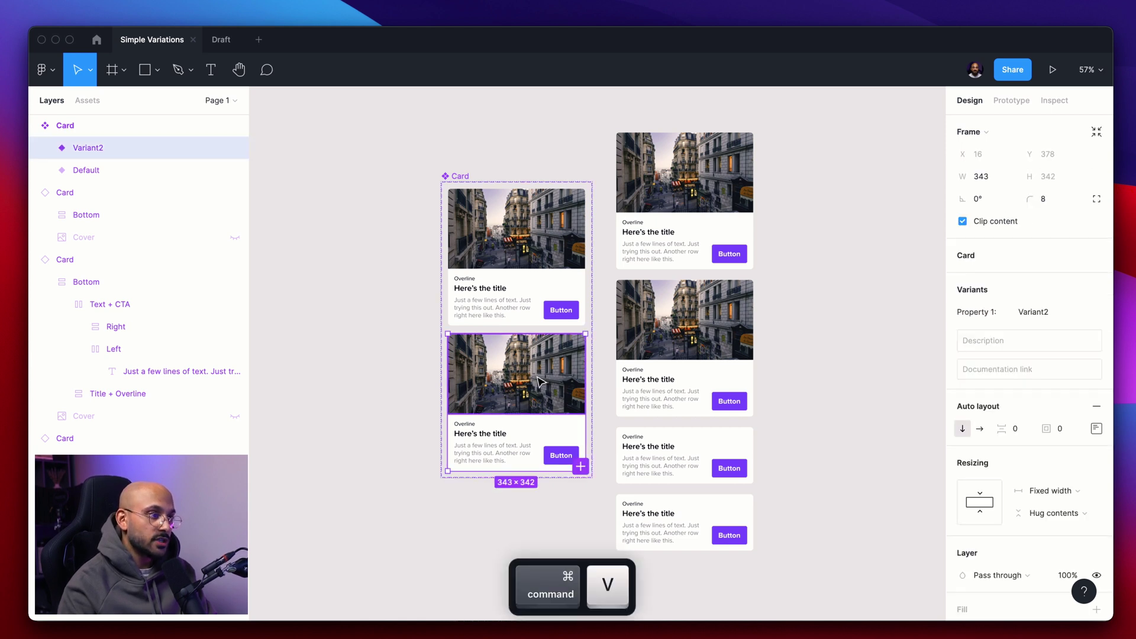
{"action": "key", "text": "super+v"}
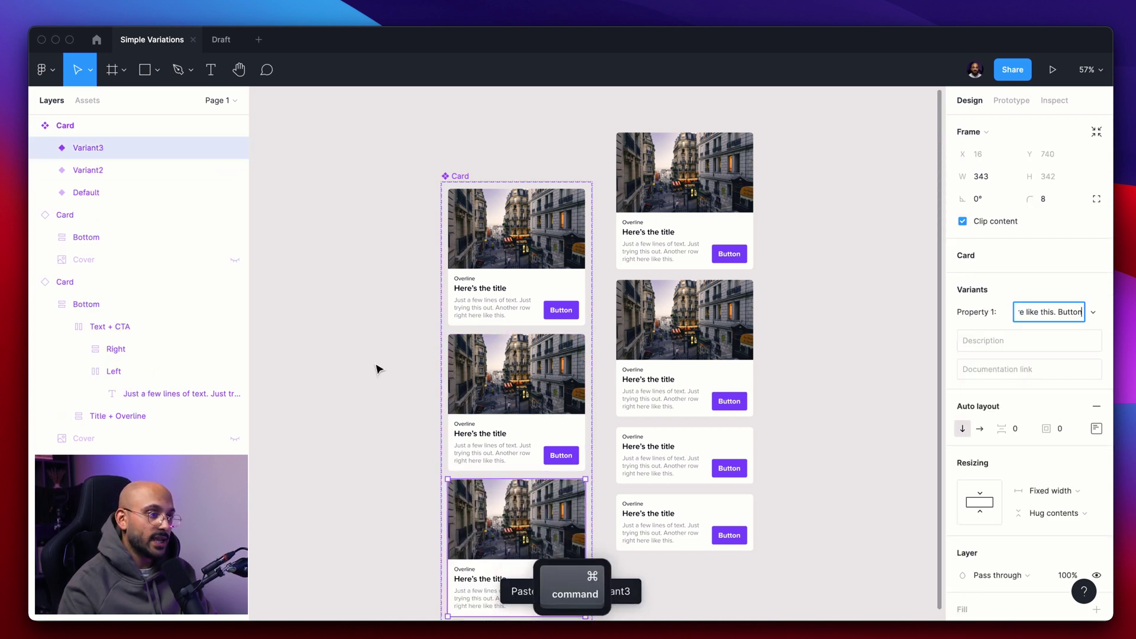
{"action": "left_click", "coordinate": [377, 370]}
{"action": "scroll", "coordinate": [391, 370], "scroll_direction": "down", "scroll_amount": 5}
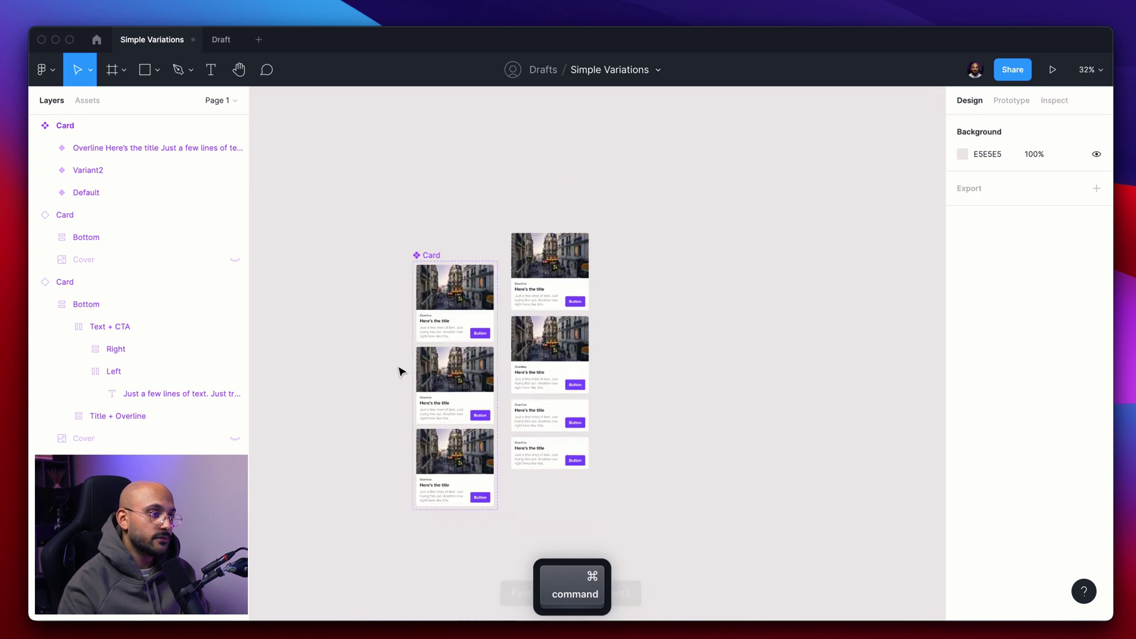
{"action": "left_click", "coordinate": [456, 459]}
{"action": "key", "text": "super+v"}
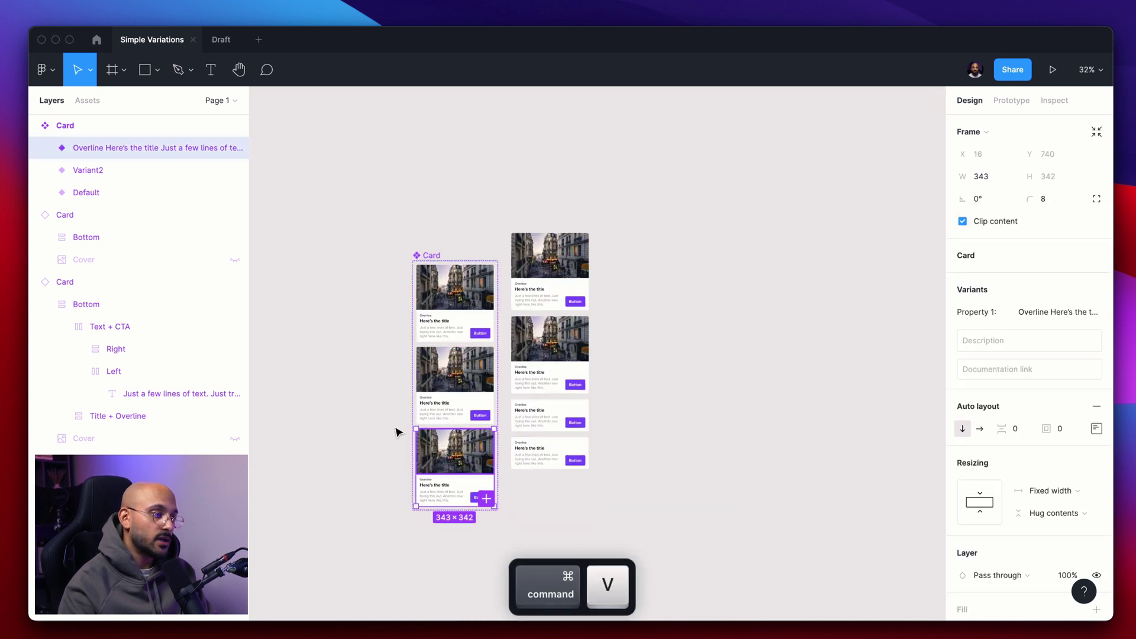
{"action": "left_click", "coordinate": [372, 427]}
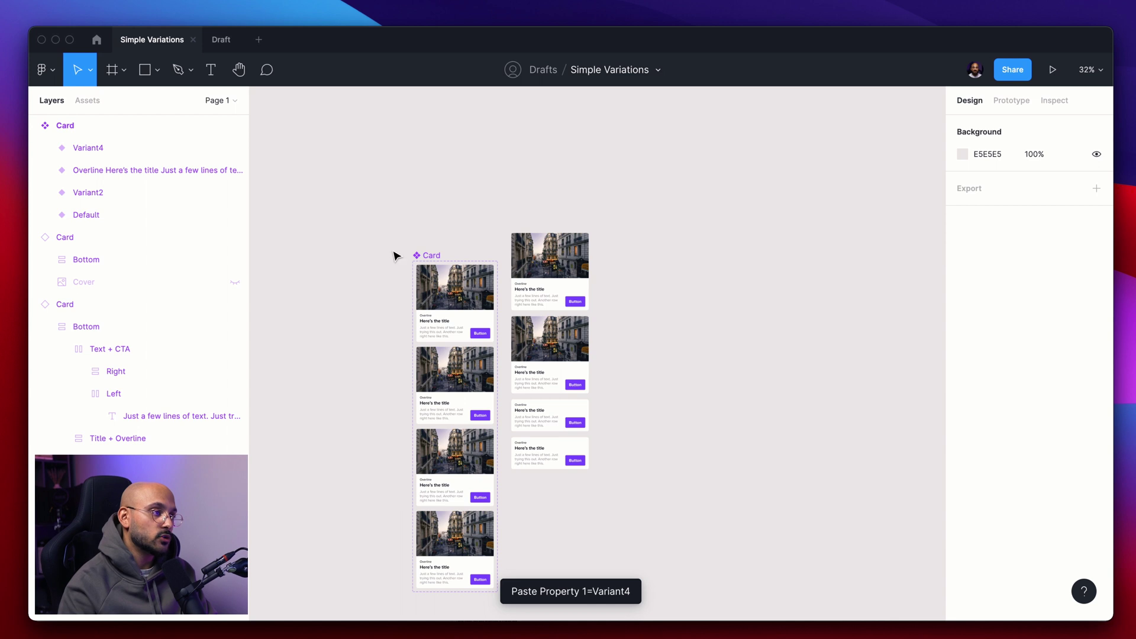
{"action": "left_click_drag", "start_coordinate": [429, 256], "coordinate": [426, 206]}
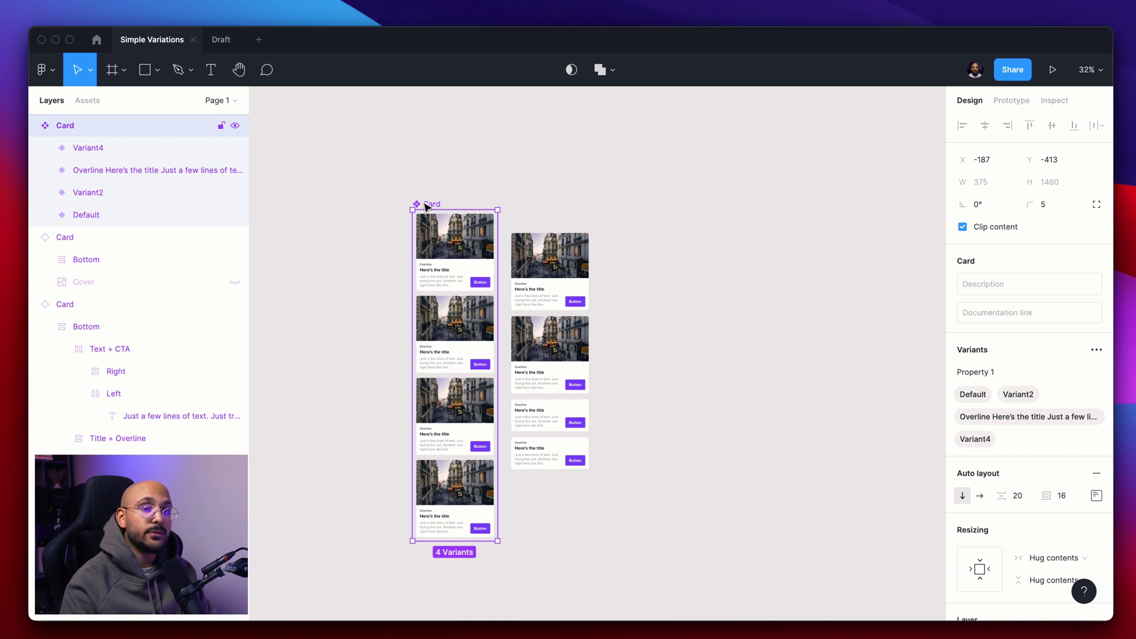
Add a CTA variant property to the Card set and rename Property 1 to Type
{"action": "left_click", "coordinate": [372, 320]}
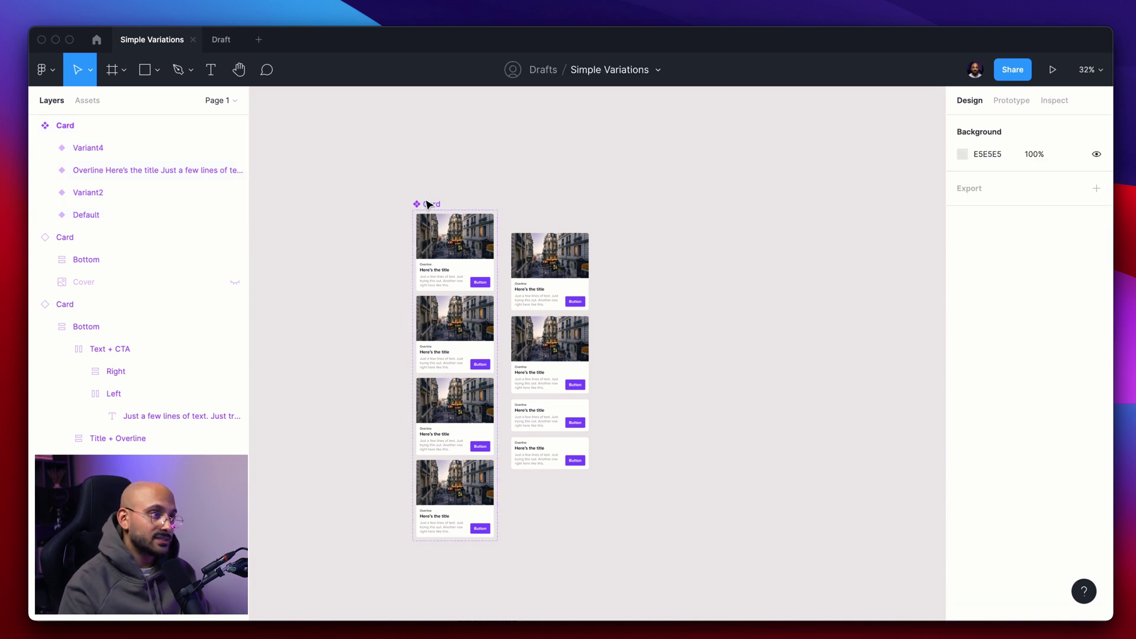
{"action": "left_click", "coordinate": [426, 208]}
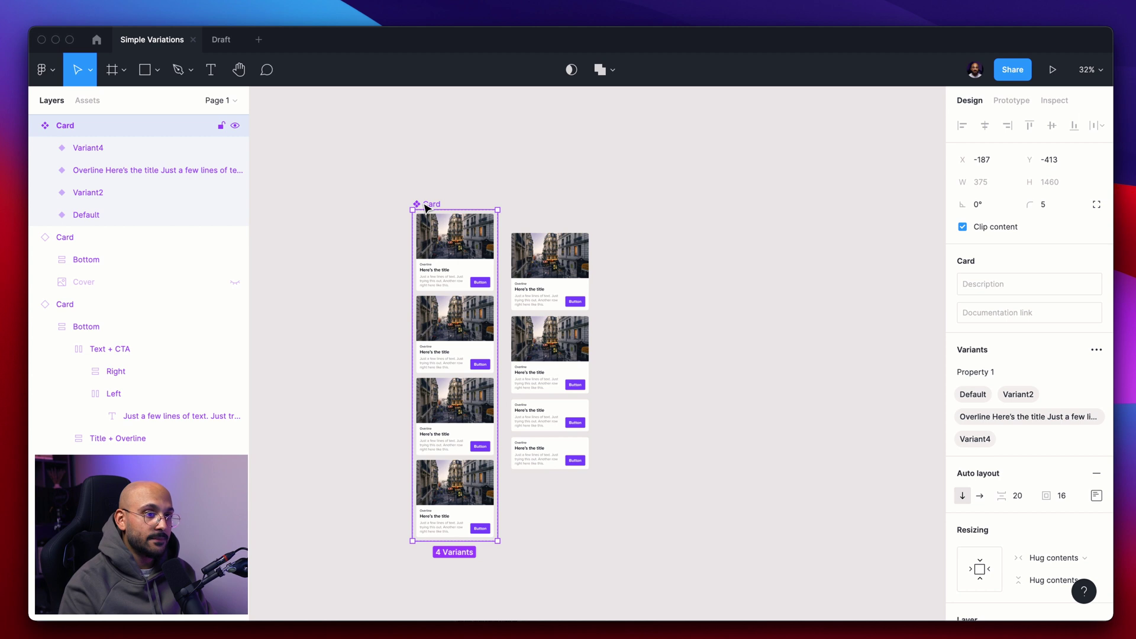
{"action": "left_click", "coordinate": [1098, 351]}
{"action": "left_click", "coordinate": [1049, 396]}
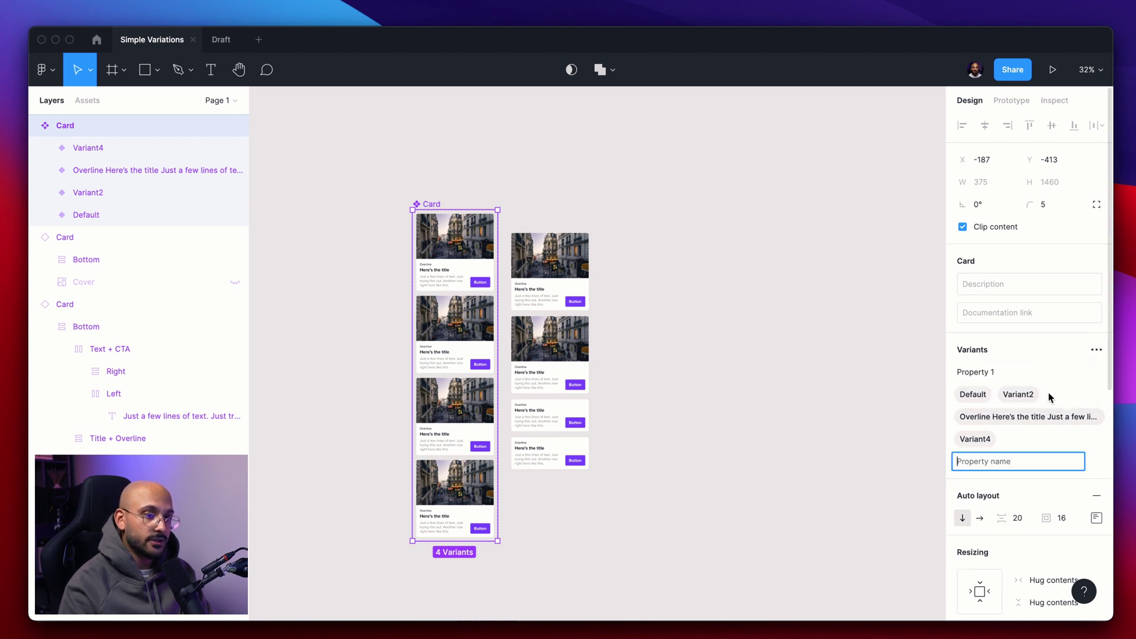
{"action": "type", "text": "CTA"}
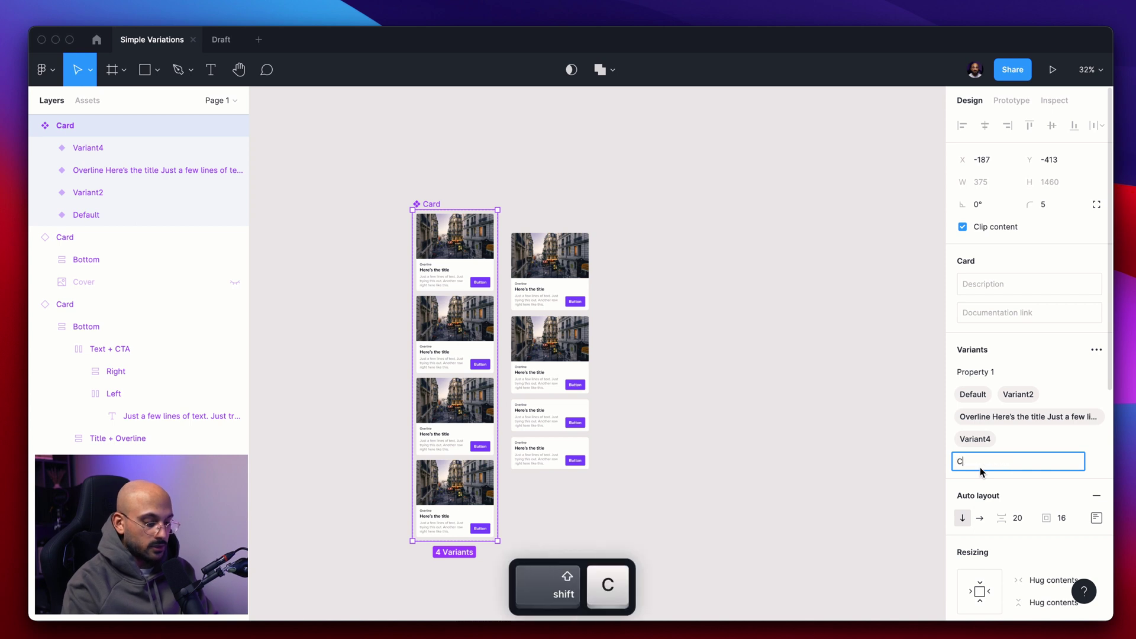
{"action": "left_click", "coordinate": [989, 373]}
{"action": "key", "text": "shift"}
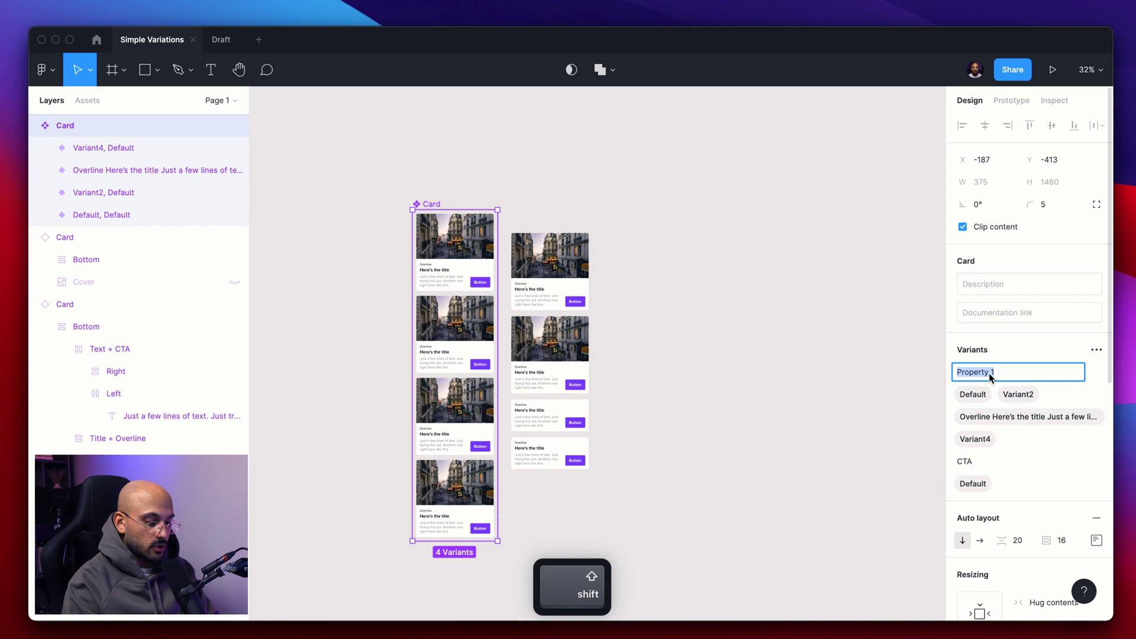
{"action": "type", "text": "Type"}
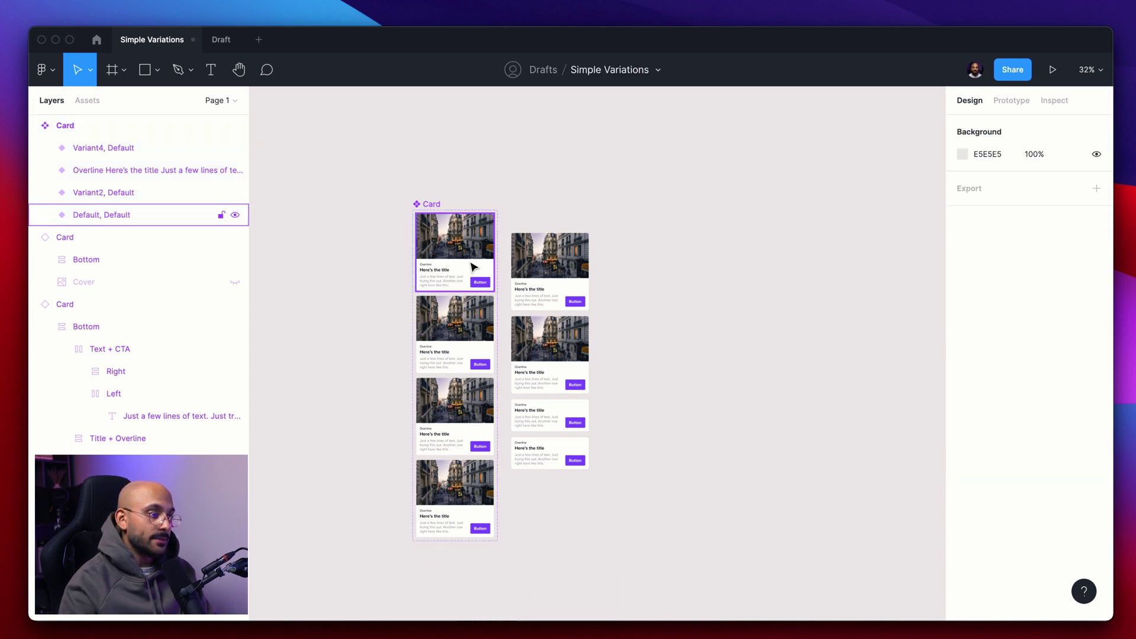
Set the Type of the top two cards to Default
{"action": "left_click", "coordinate": [472, 266]}
{"action": "key", "text": "shift"}
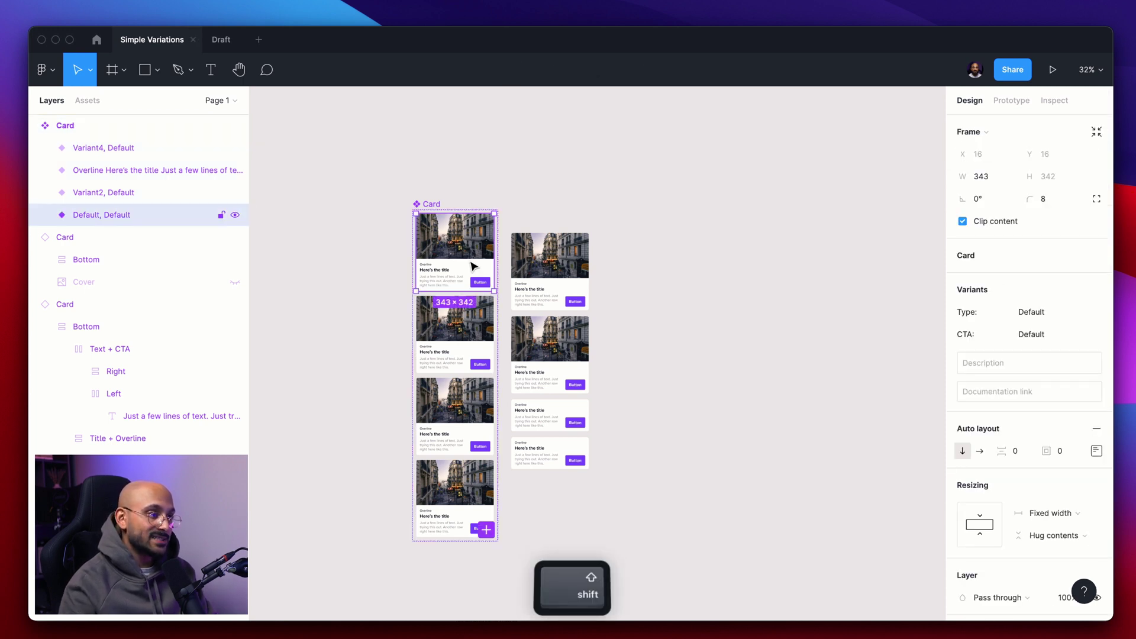
{"action": "left_click", "coordinate": [473, 338], "text": "shift"}
{"action": "left_click", "coordinate": [1054, 313]}
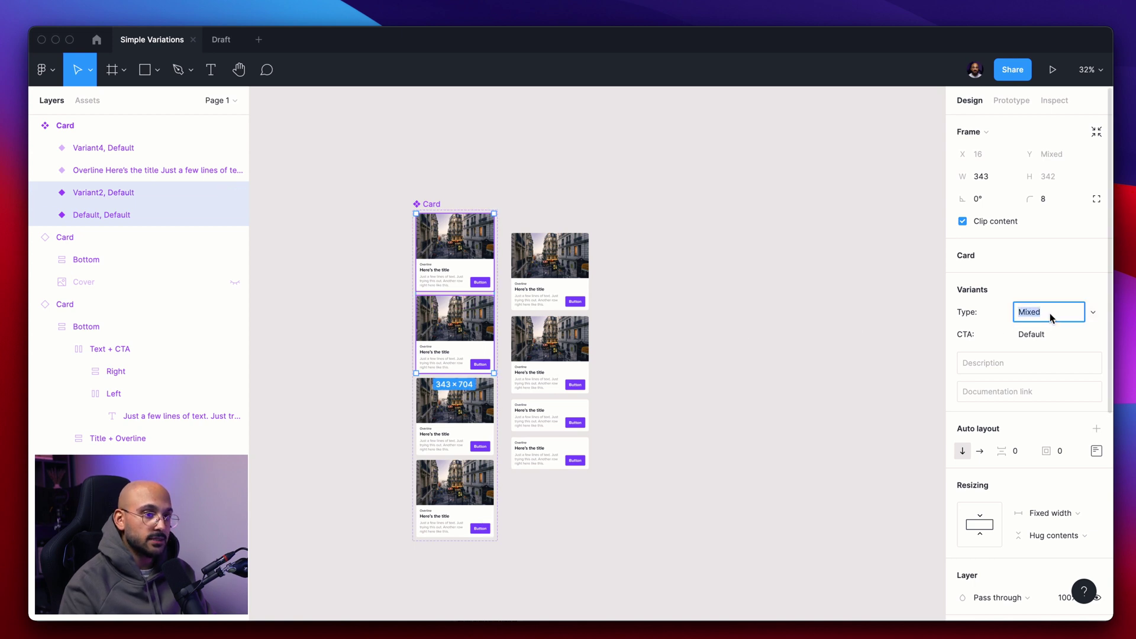
{"action": "type", "text": "Default"}
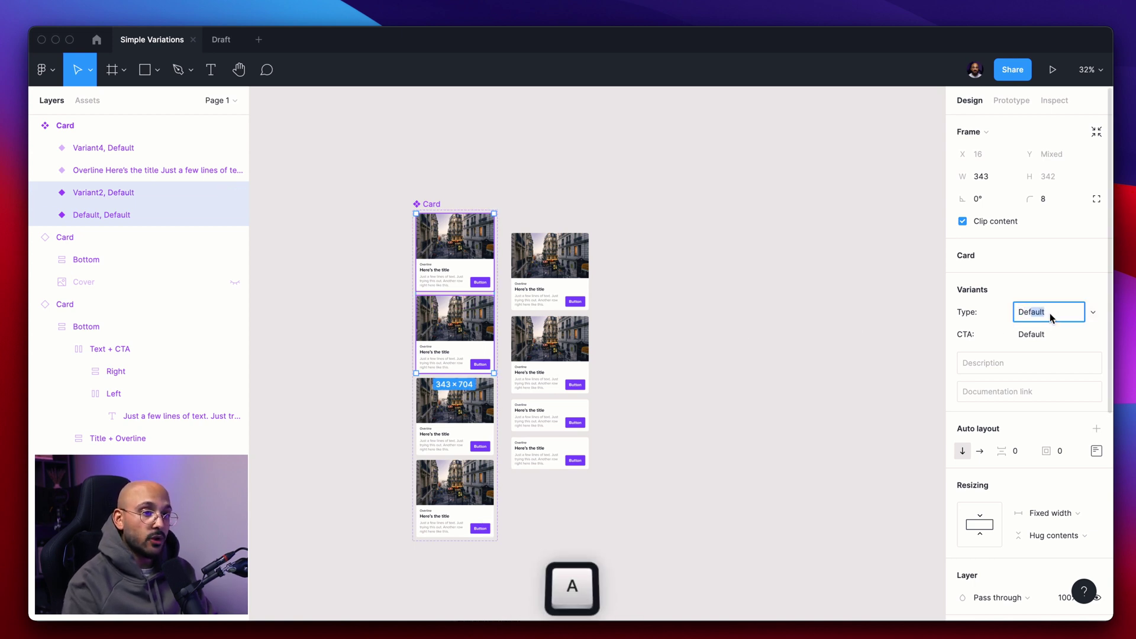
Set the Type of the bottom two cards to Small
{"action": "left_click", "coordinate": [473, 456]}
{"action": "left_click", "coordinate": [464, 512], "text": "shift"}
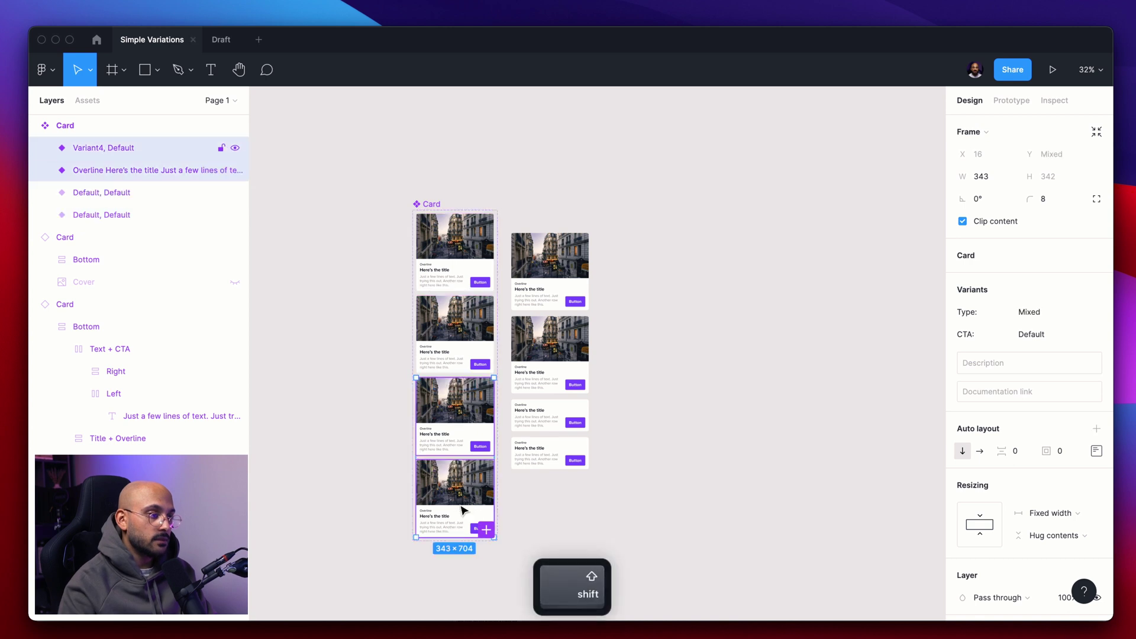
{"action": "left_click", "coordinate": [1051, 315]}
{"action": "type", "text": "Sa"}
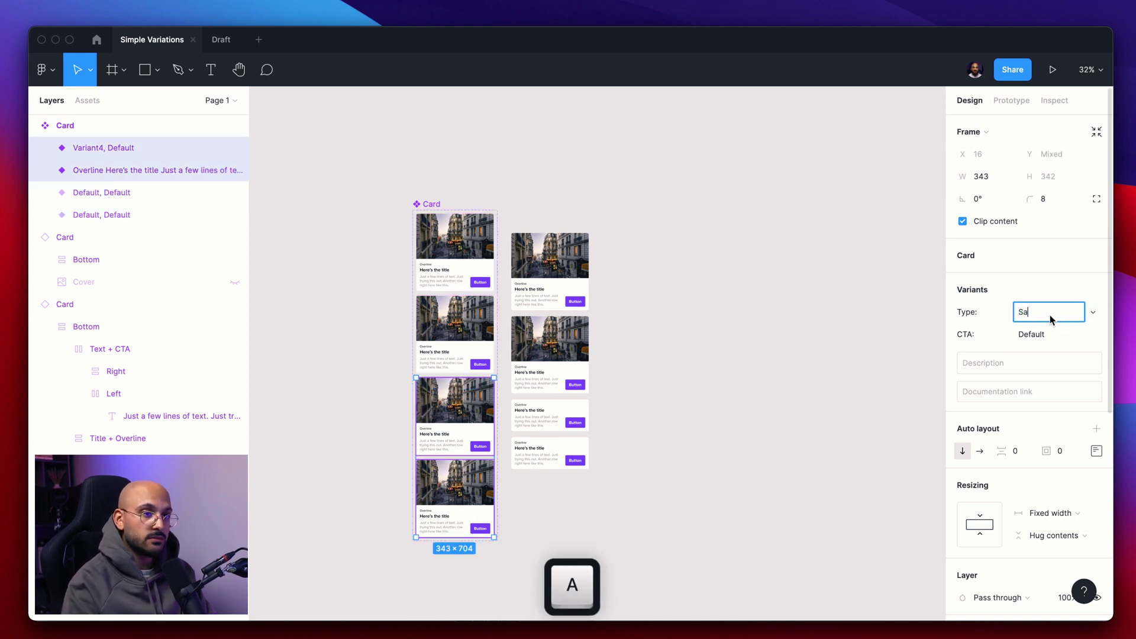
{"action": "key", "text": "BackSpace"}
{"action": "type", "text": "mall"}
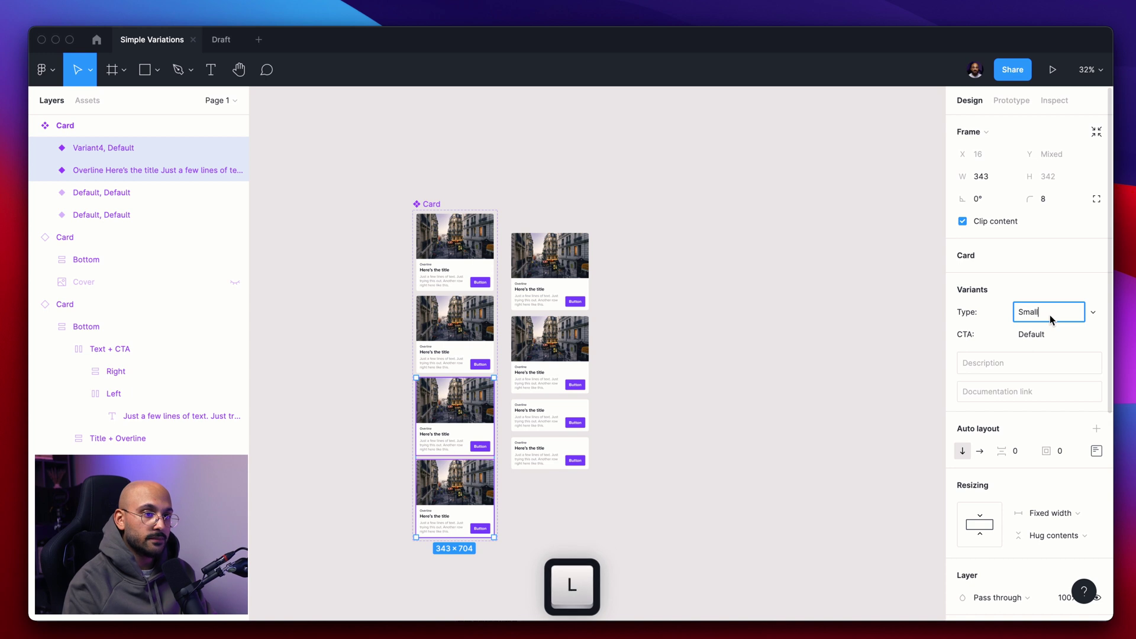
{"action": "left_click", "coordinate": [737, 342]}
{"action": "left_click", "coordinate": [432, 203]}
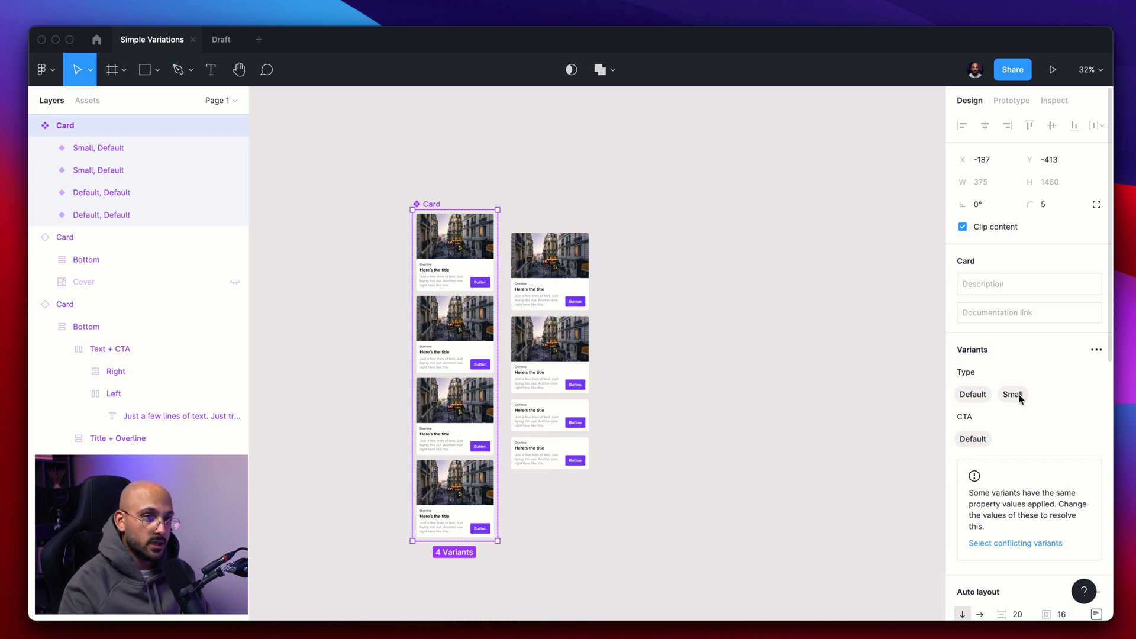
Delete the cover images from the third and fourth (Small) card variants
{"action": "left_click", "coordinate": [452, 417], "text": "super"}
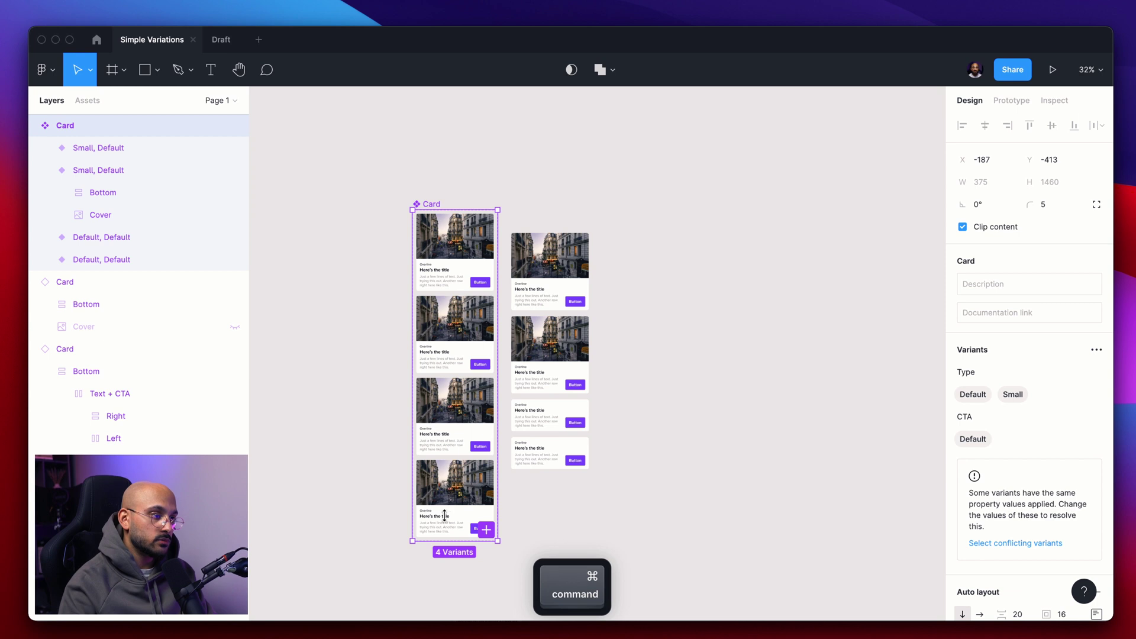
{"action": "left_click", "coordinate": [455, 487]}
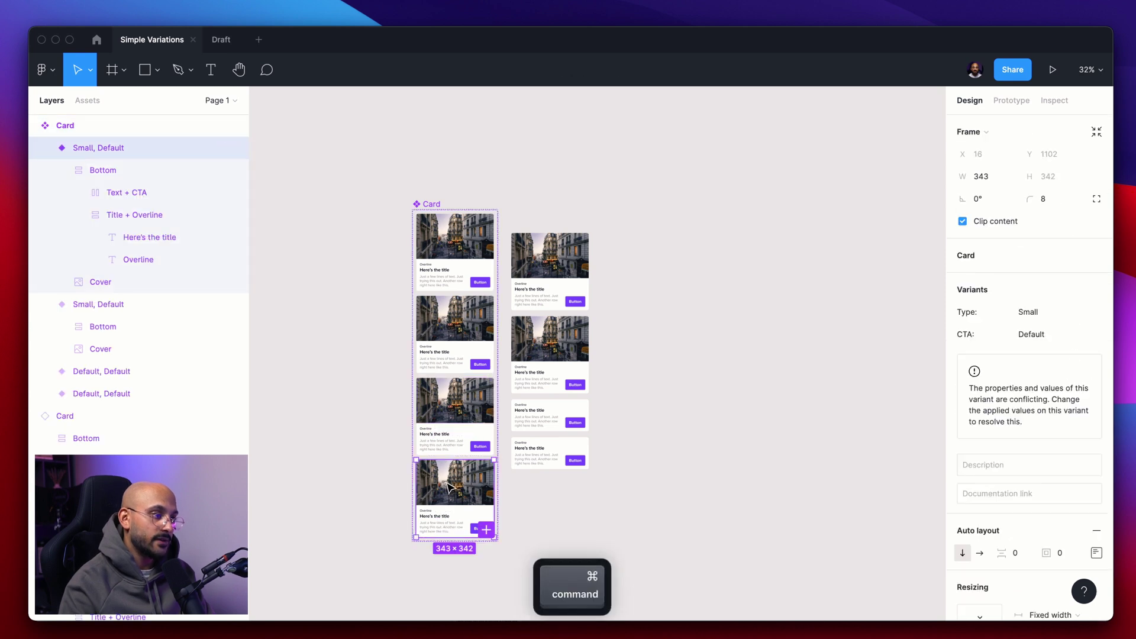
{"action": "left_click", "coordinate": [101, 282]}
{"action": "key", "text": "BackSpace"}
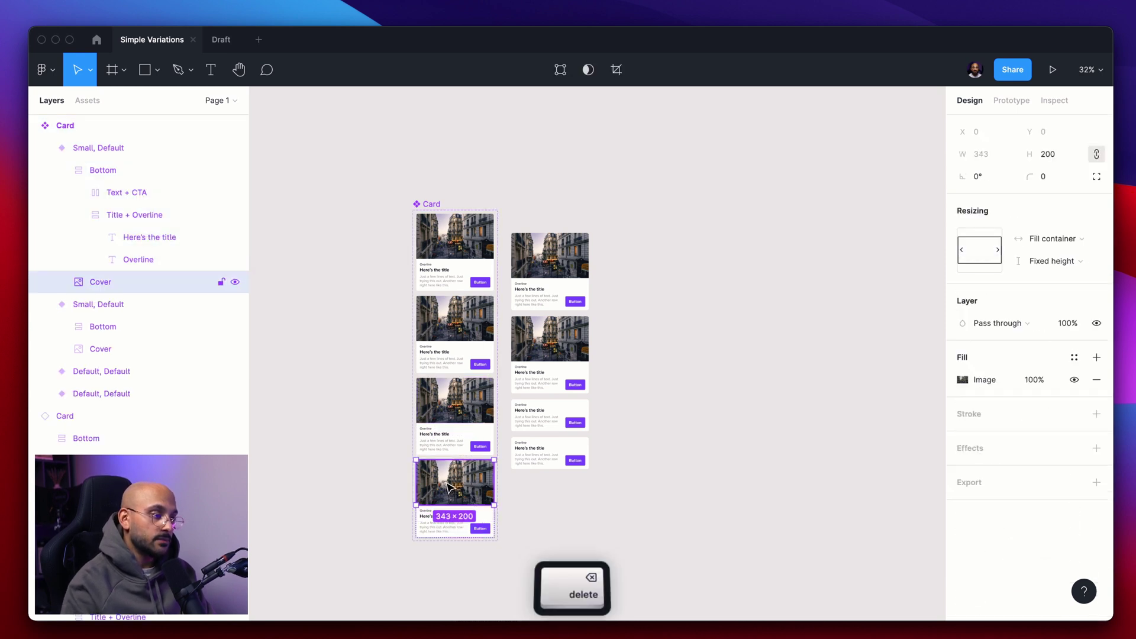
{"action": "left_click", "coordinate": [453, 435], "text": "super"}
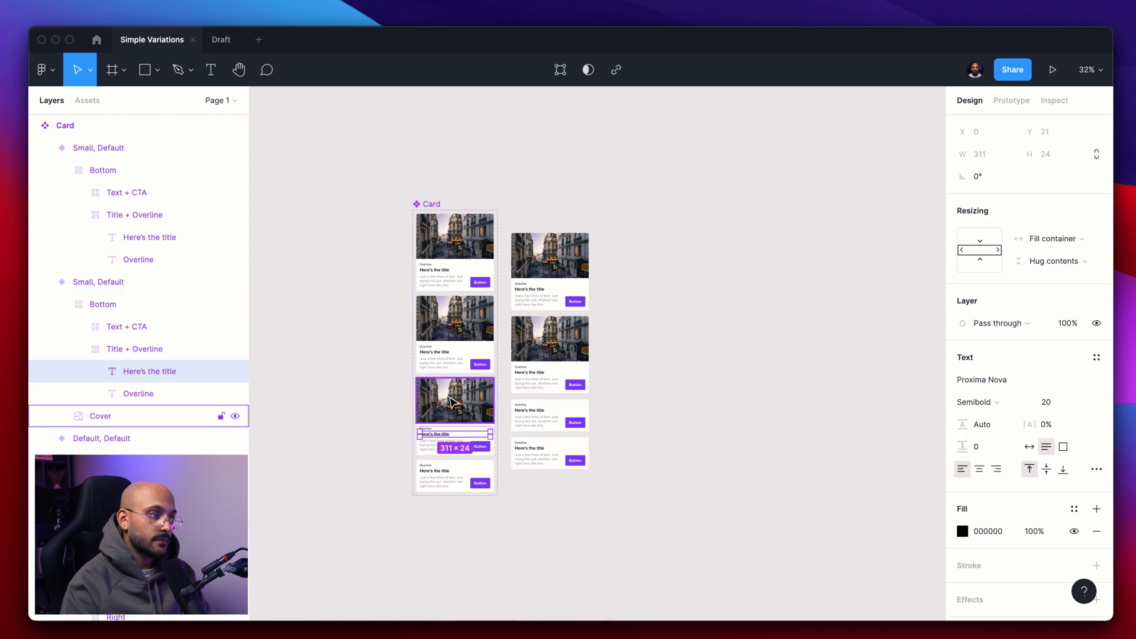
{"action": "left_click", "coordinate": [451, 402], "text": "super"}
{"action": "key", "text": "BackSpace"}
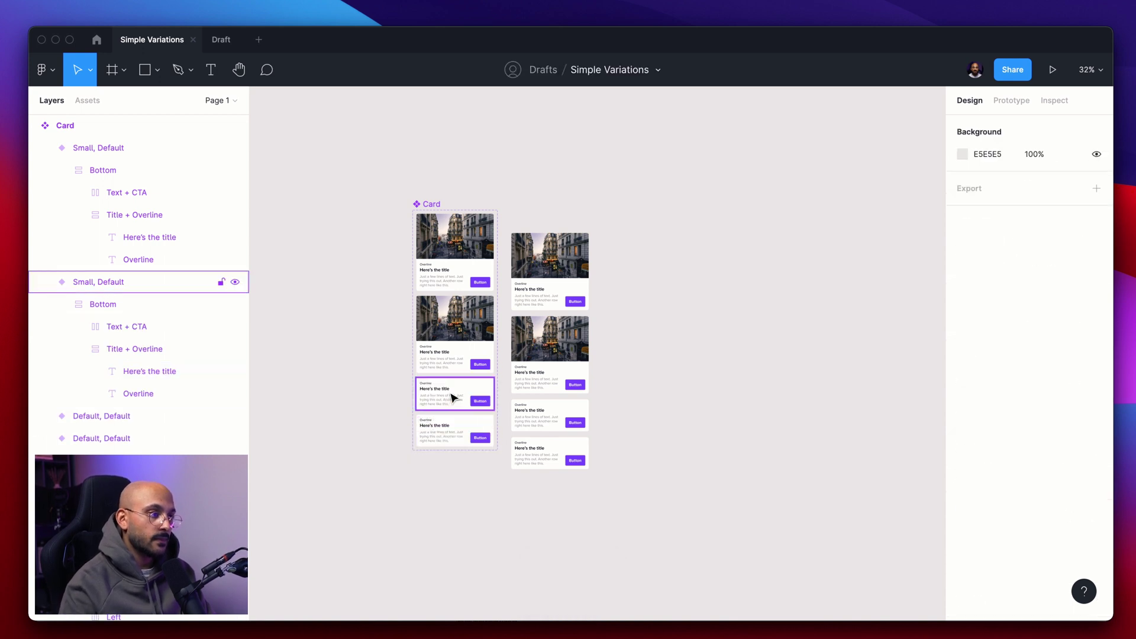
{"action": "left_click", "coordinate": [444, 200]}
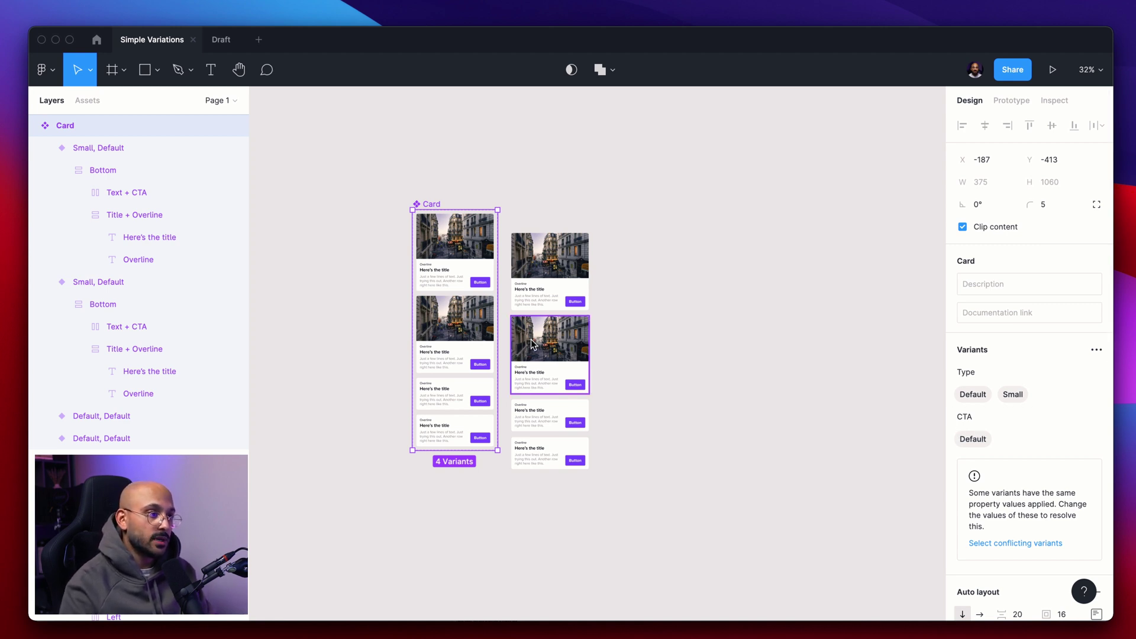
Set CTA to True on the top Default and first Small cards, False on the other two
{"action": "key", "text": "Escape"}
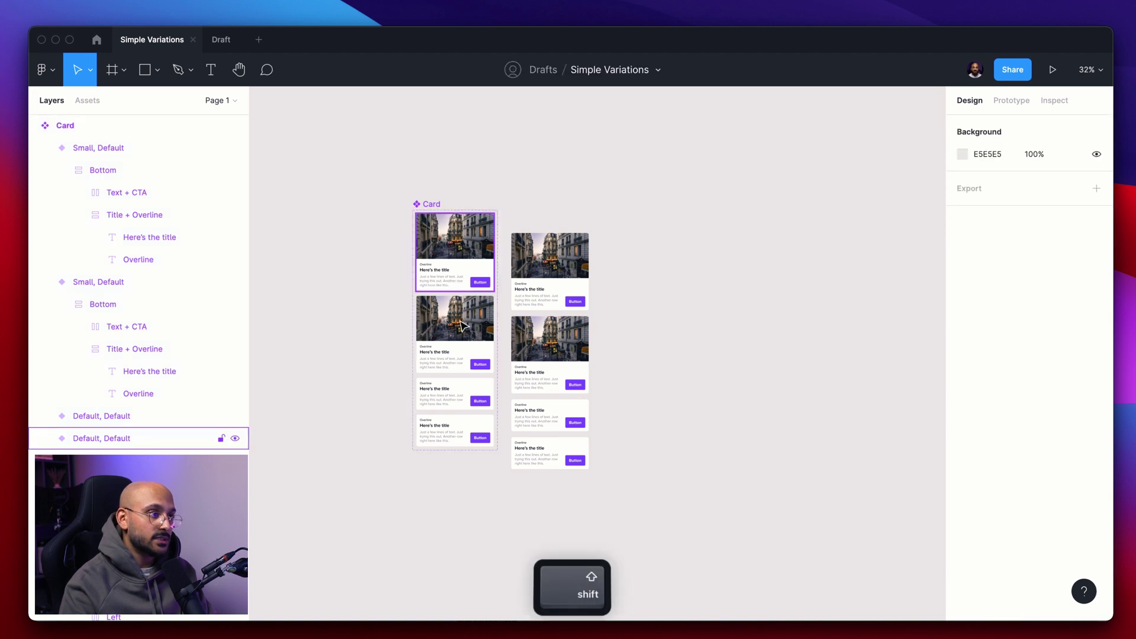
{"action": "left_click", "coordinate": [448, 241], "text": "shift"}
{"action": "left_click", "coordinate": [469, 404], "text": "shift"}
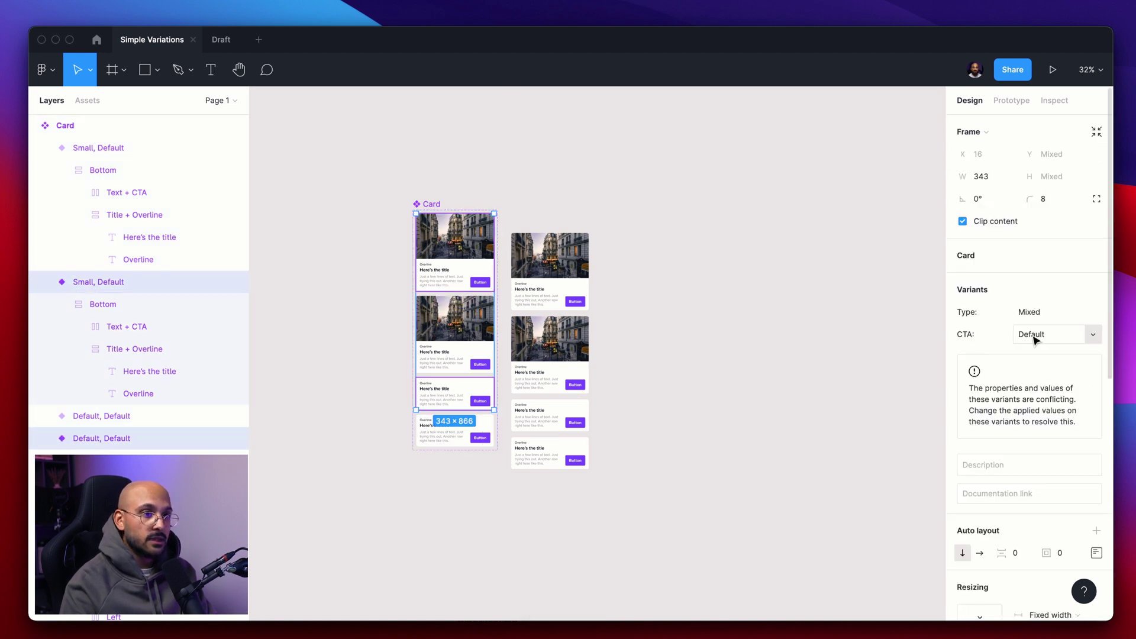
{"action": "left_click", "coordinate": [1033, 335]}
{"action": "type", "text": "True"}
{"action": "key", "text": "Return"}
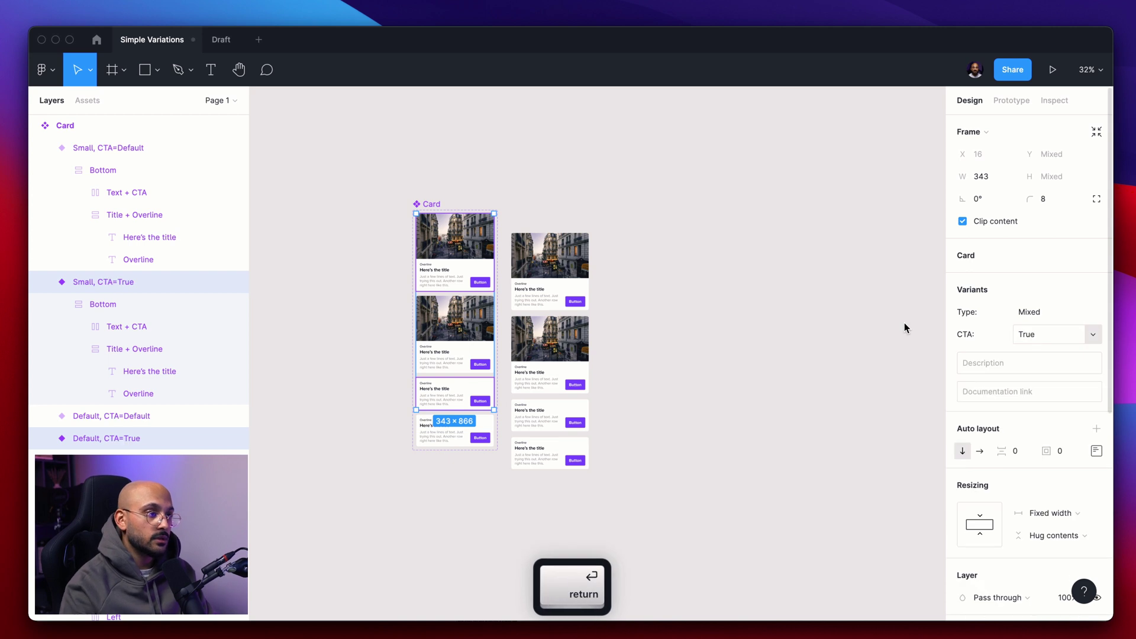
{"action": "left_click", "coordinate": [448, 333]}
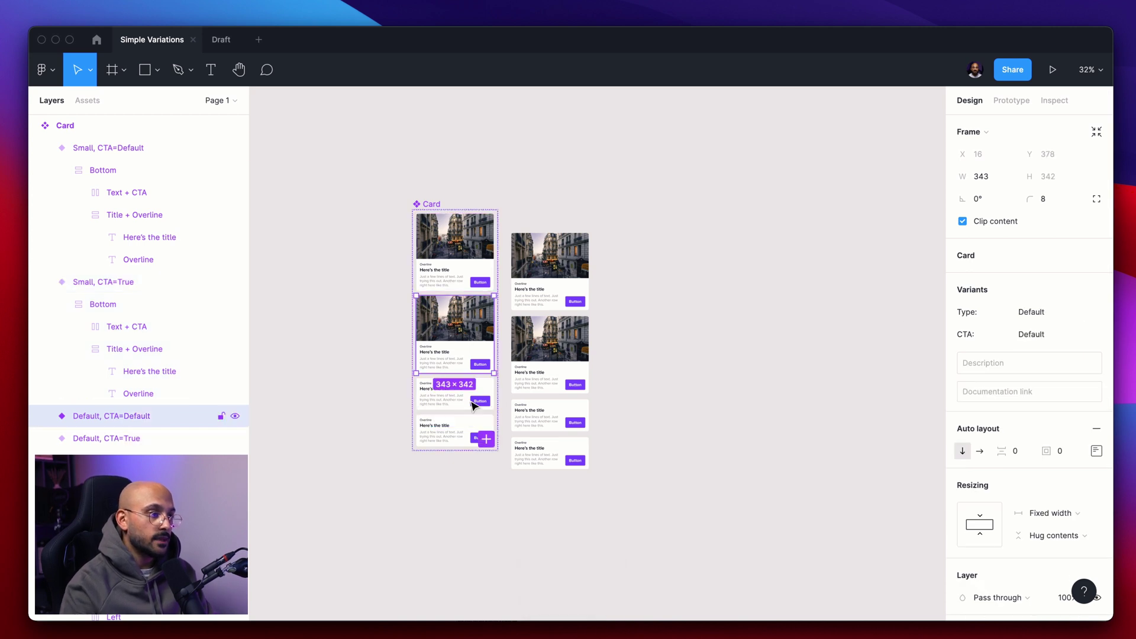
{"action": "left_click", "coordinate": [465, 441], "text": "shift"}
{"action": "left_click", "coordinate": [1032, 335]}
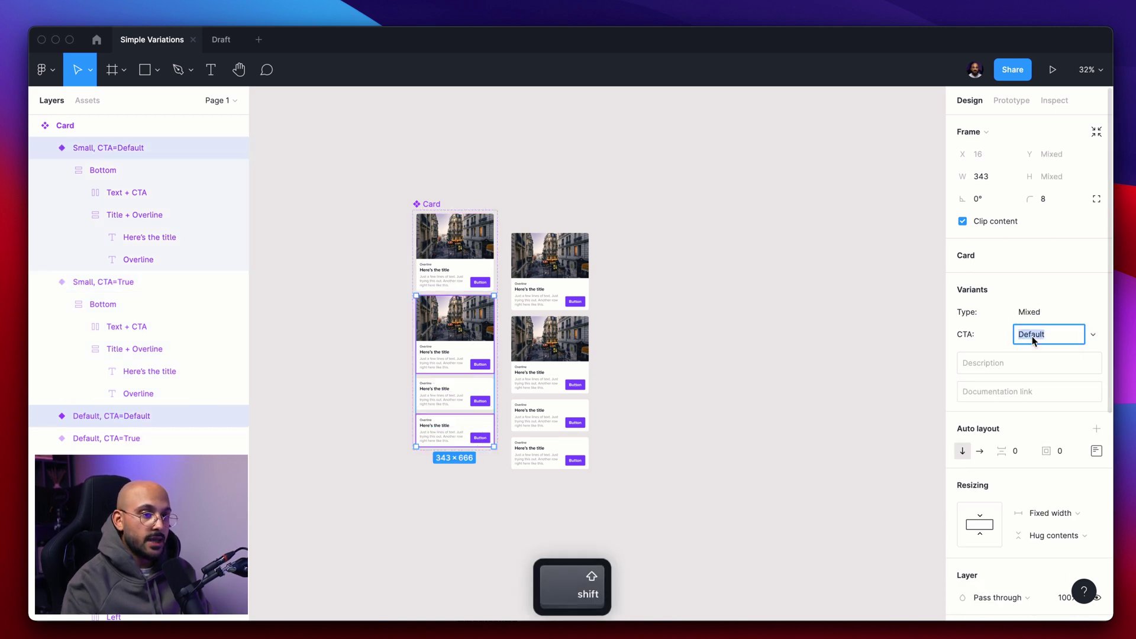
{"action": "type", "text": "False"}
{"action": "key", "text": "Return"}
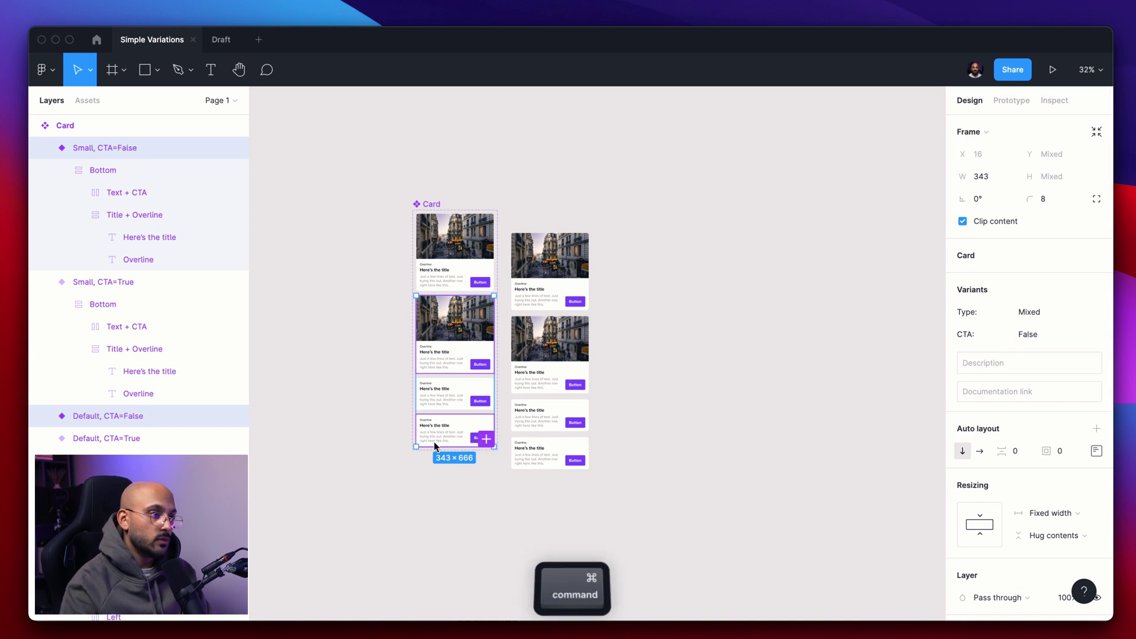
Delete the Button frames from the bottom card and the second card
{"action": "left_click", "coordinate": [467, 439], "text": "super"}
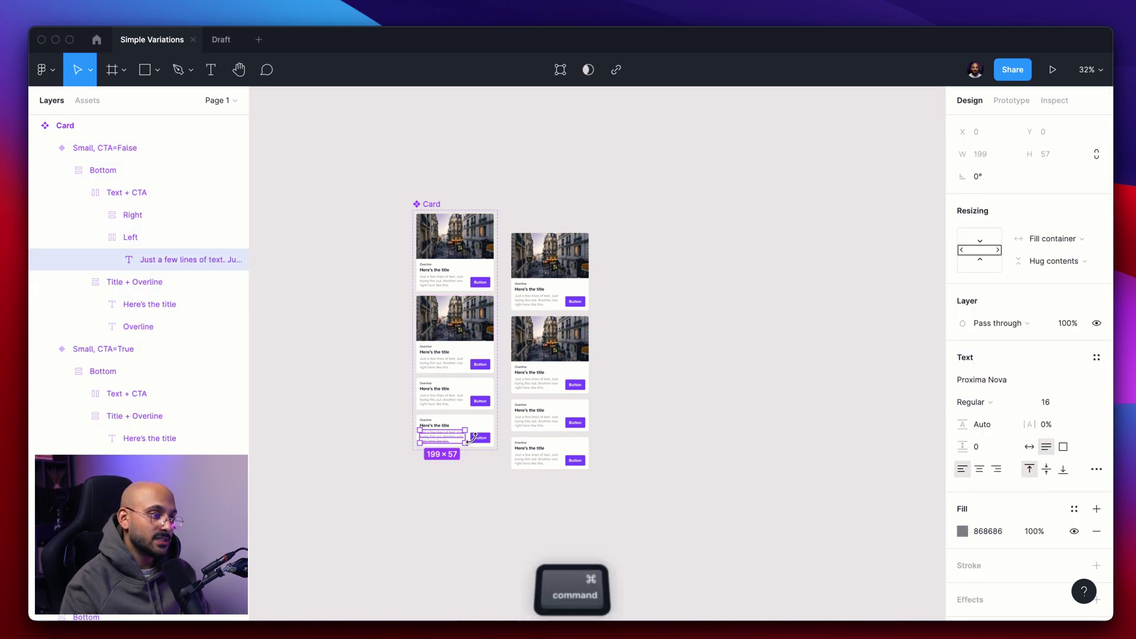
{"action": "scroll", "coordinate": [479, 439], "scroll_direction": "up", "scroll_amount": 5}
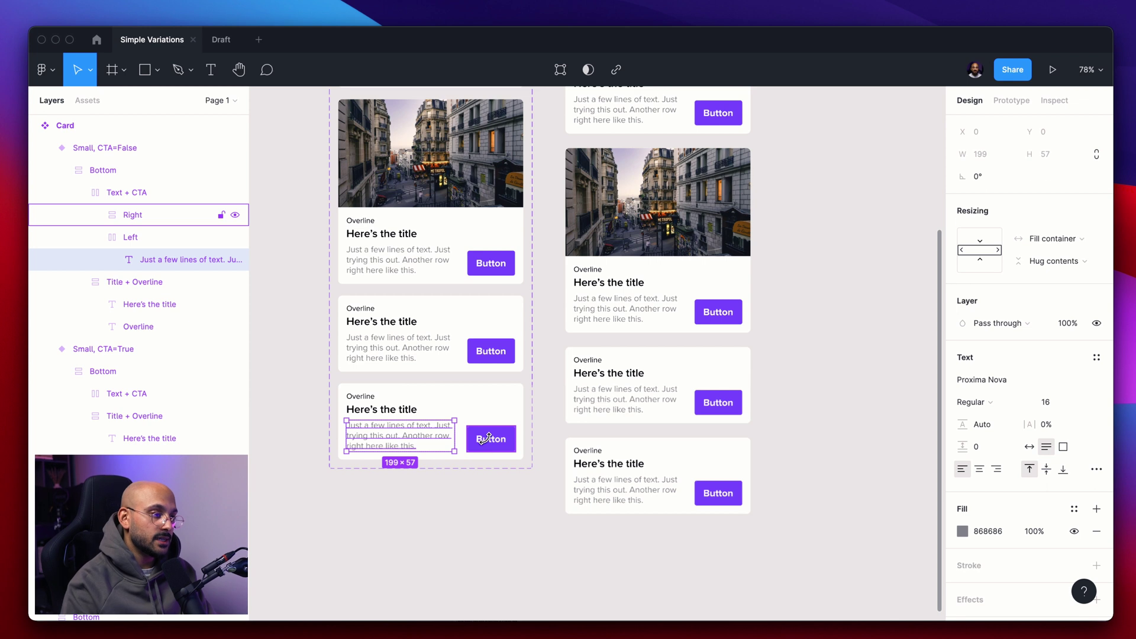
{"action": "left_click", "coordinate": [487, 439], "text": "super"}
{"action": "key", "text": "BackSpace"}
{"action": "scroll", "coordinate": [489, 441], "scroll_direction": "up", "scroll_amount": 3}
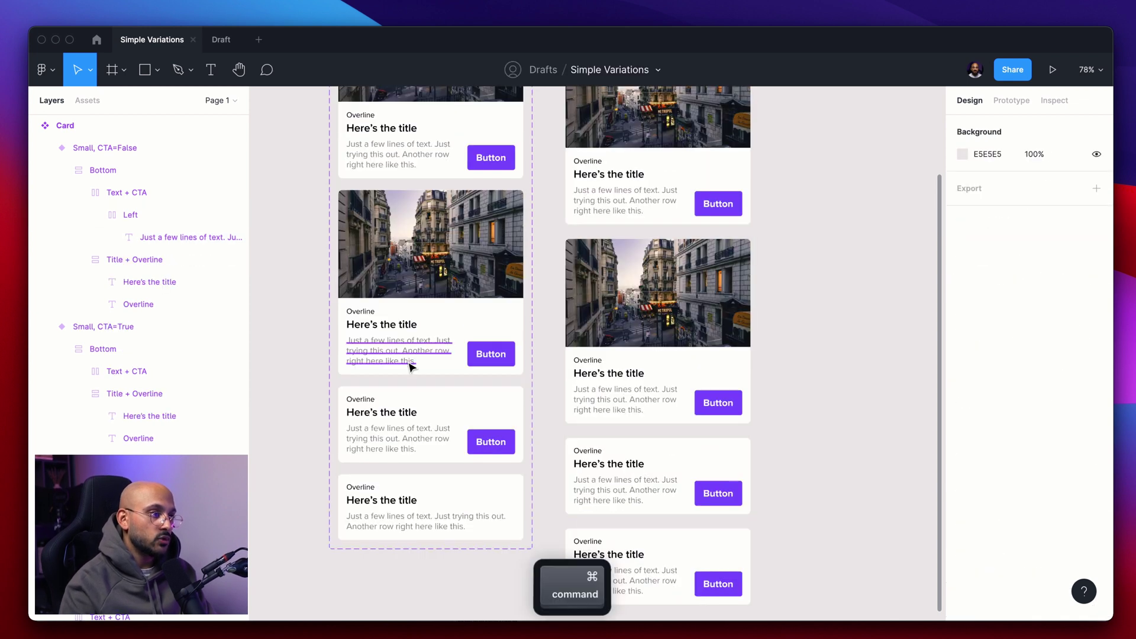
{"action": "left_click", "coordinate": [485, 359], "text": "super"}
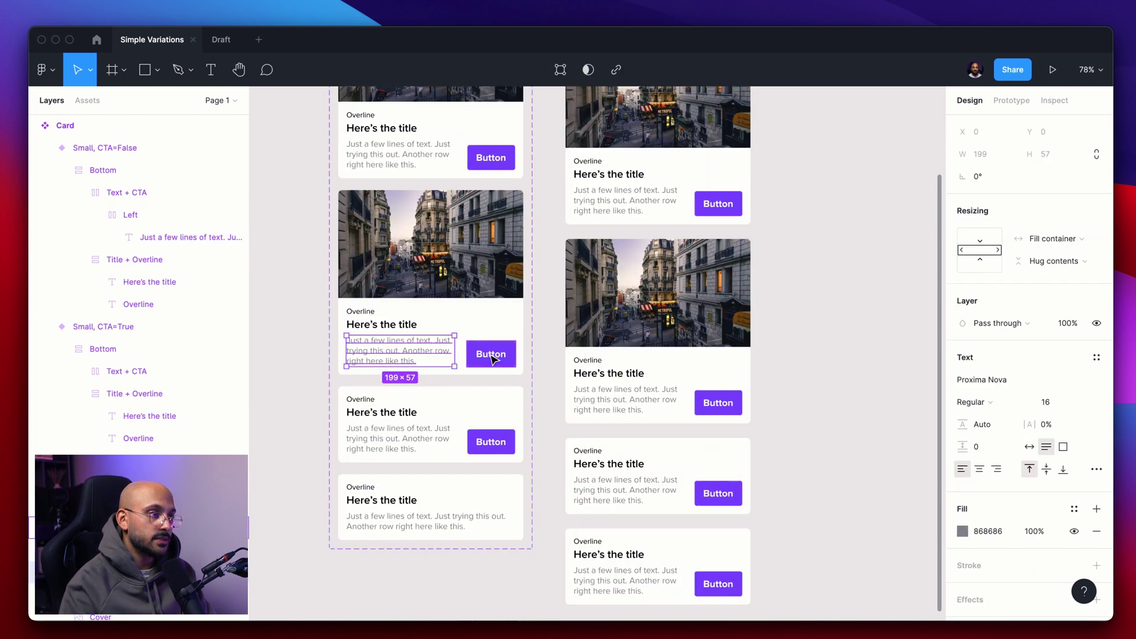
{"action": "left_click", "coordinate": [491, 359], "text": "super"}
{"action": "key", "text": "BackSpace"}
{"action": "scroll", "coordinate": [494, 358], "scroll_direction": "down", "scroll_amount": 5}
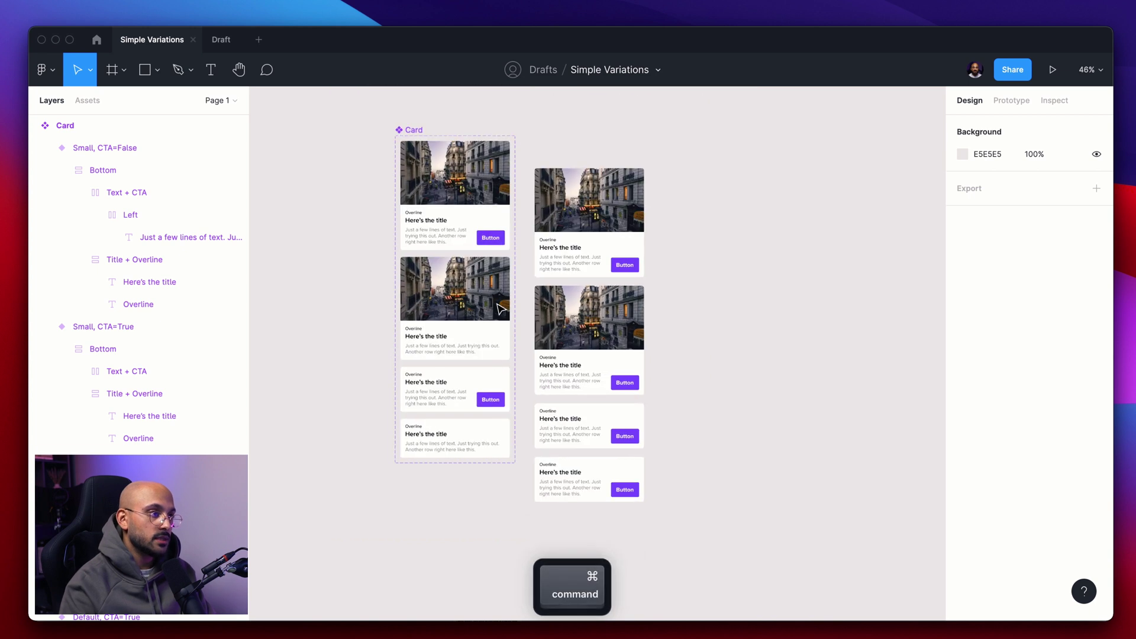
{"action": "left_click", "coordinate": [465, 190]}
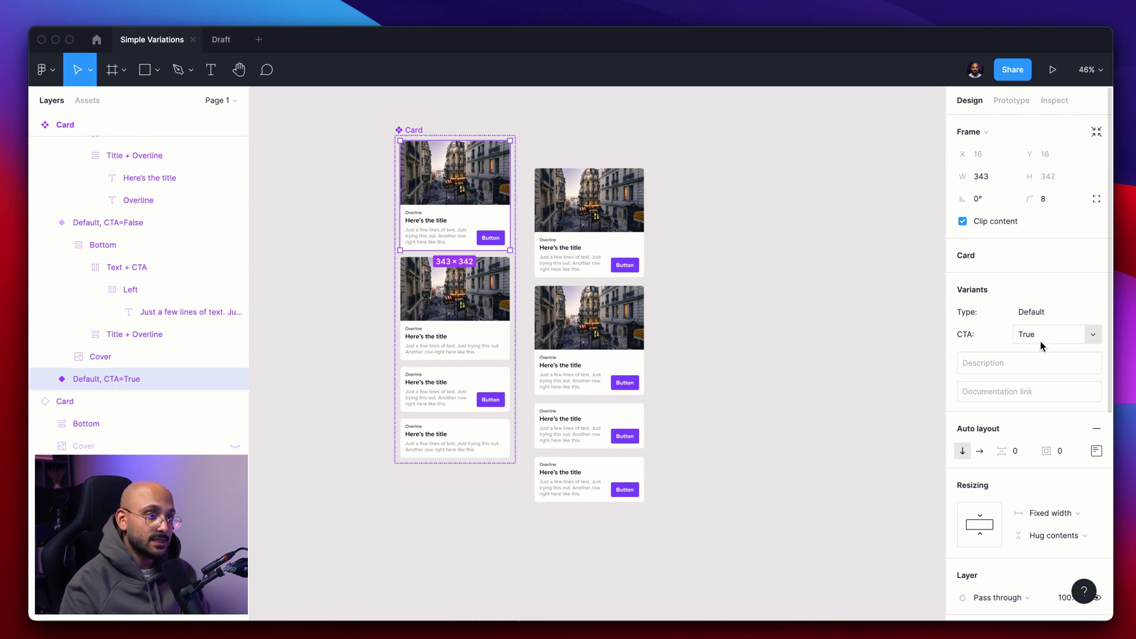
{"action": "left_click", "coordinate": [492, 321]}
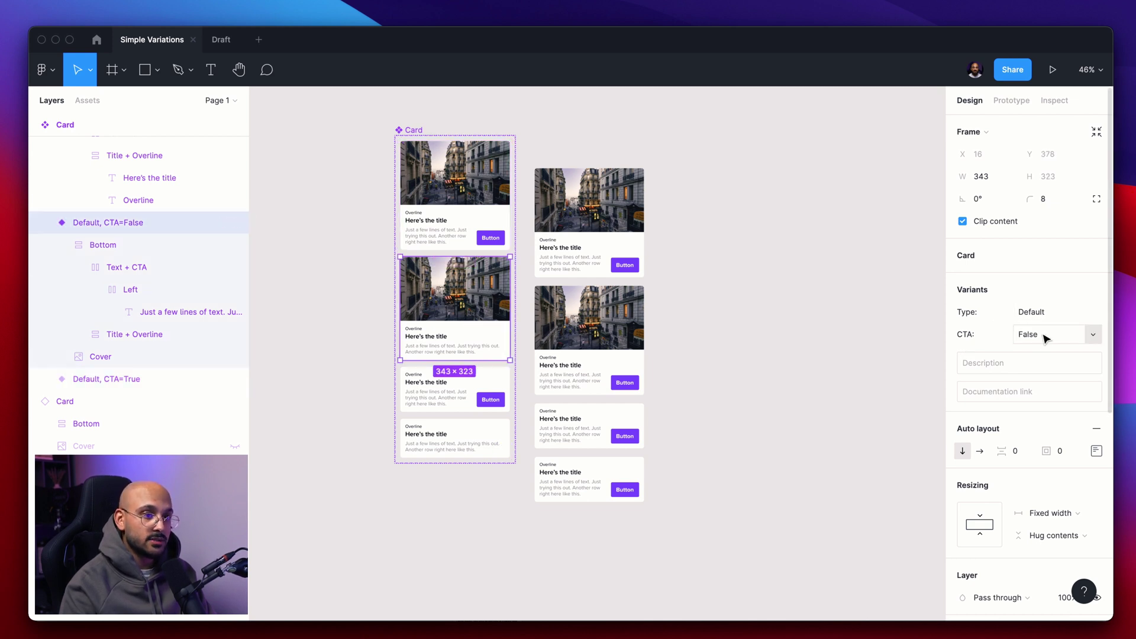
{"action": "left_click", "coordinate": [477, 391]}
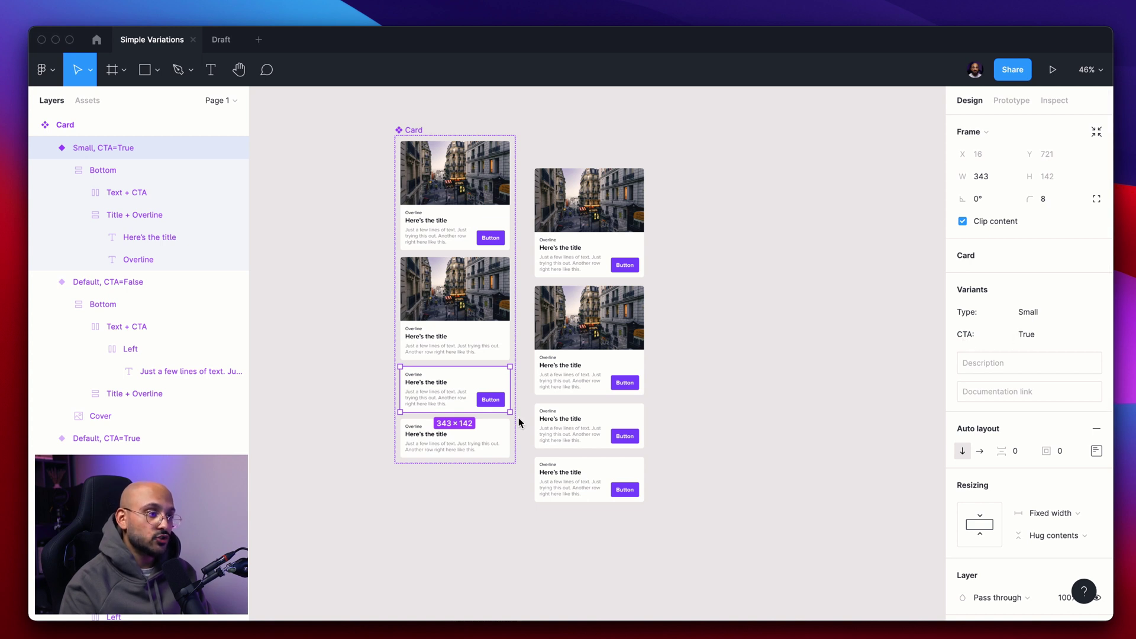
{"action": "left_click", "coordinate": [469, 444]}
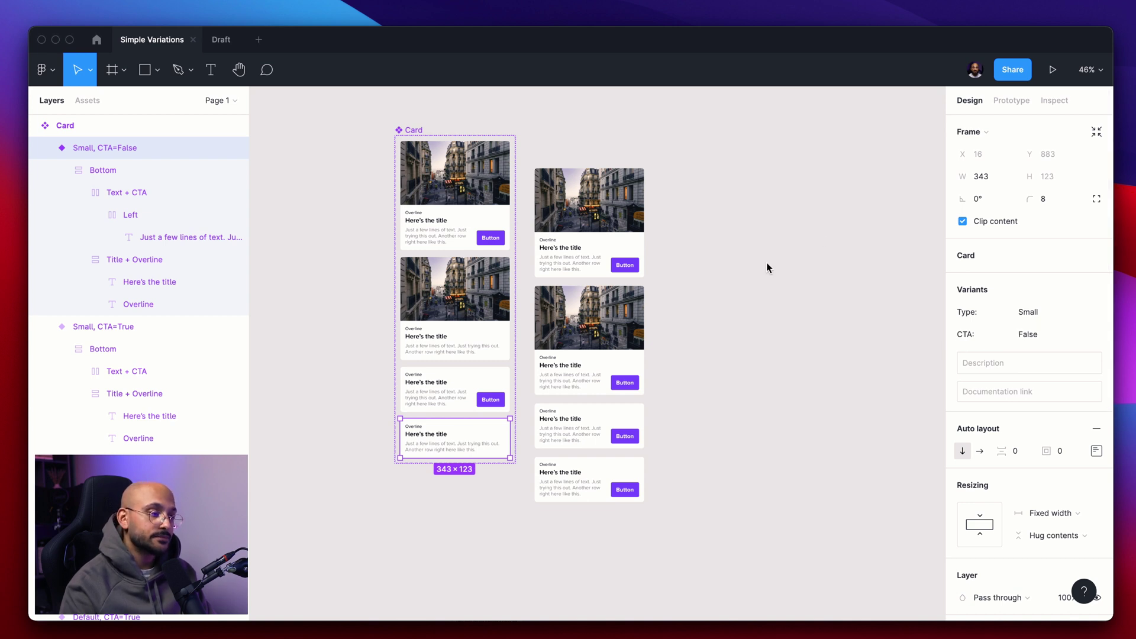
{"action": "left_click", "coordinate": [819, 233]}
{"action": "scroll", "coordinate": [788, 180], "scroll_direction": "down", "scroll_amount": 3}
Insert a Card instance to the right of the component set
{"action": "key", "text": "shift+i"}
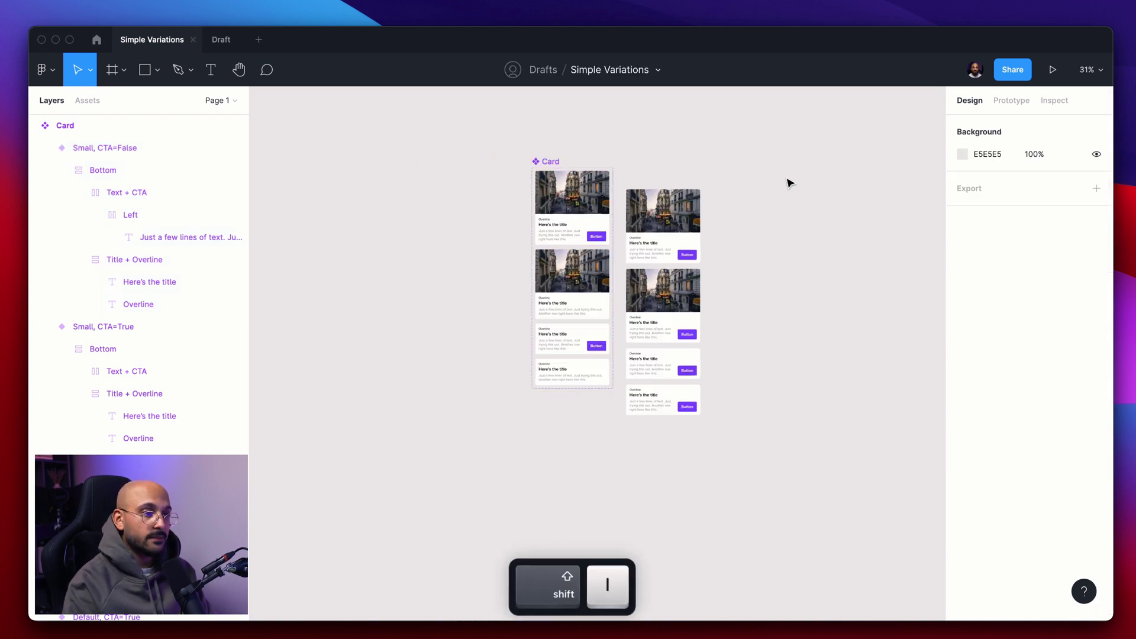
{"action": "left_click_drag", "start_coordinate": [505, 188], "coordinate": [785, 228]}
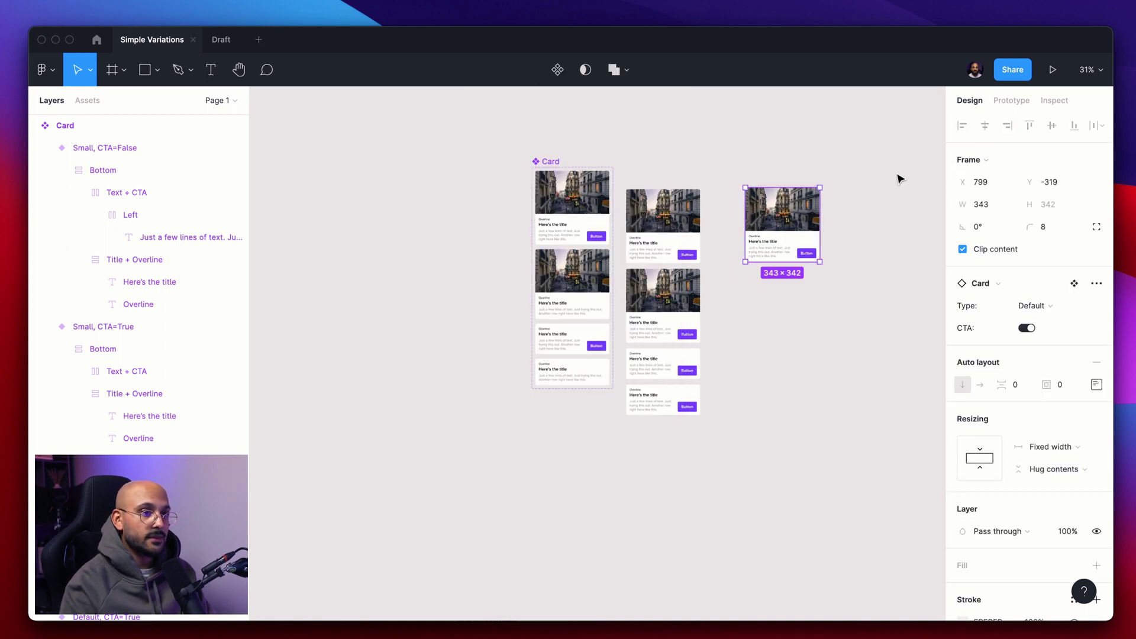
{"action": "left_click", "coordinate": [810, 201]}
{"action": "scroll", "coordinate": [810, 200], "scroll_direction": "up", "scroll_amount": 3}
{"action": "left_click", "coordinate": [676, 262]}
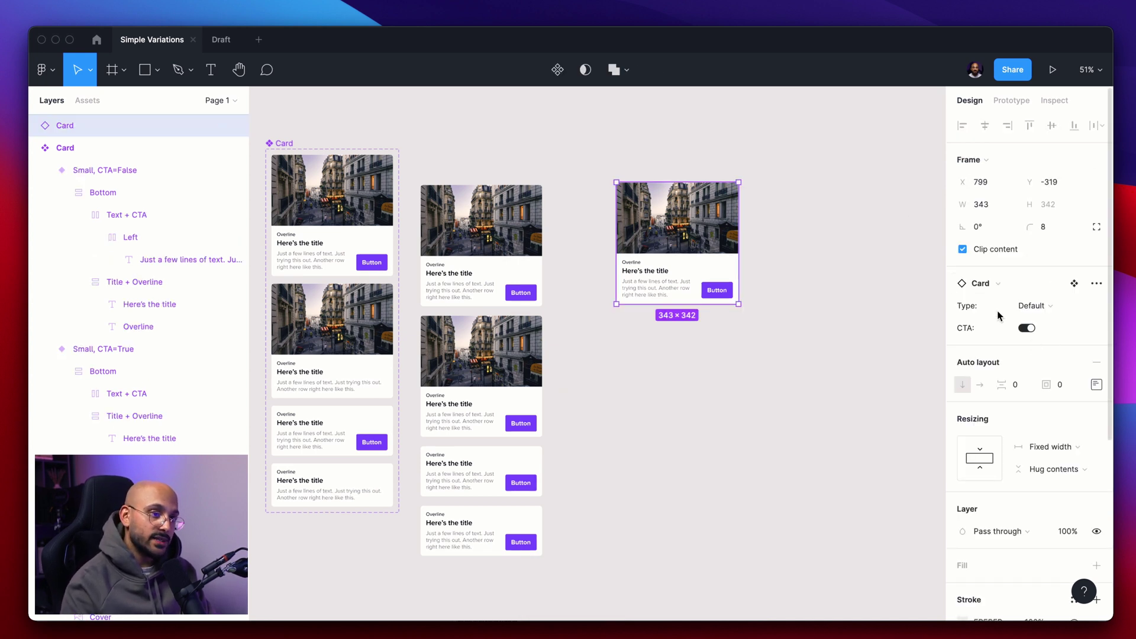
Test the instance by switching Type to Small and back to Default, toggling CTA off and on
{"action": "left_click", "coordinate": [1043, 306]}
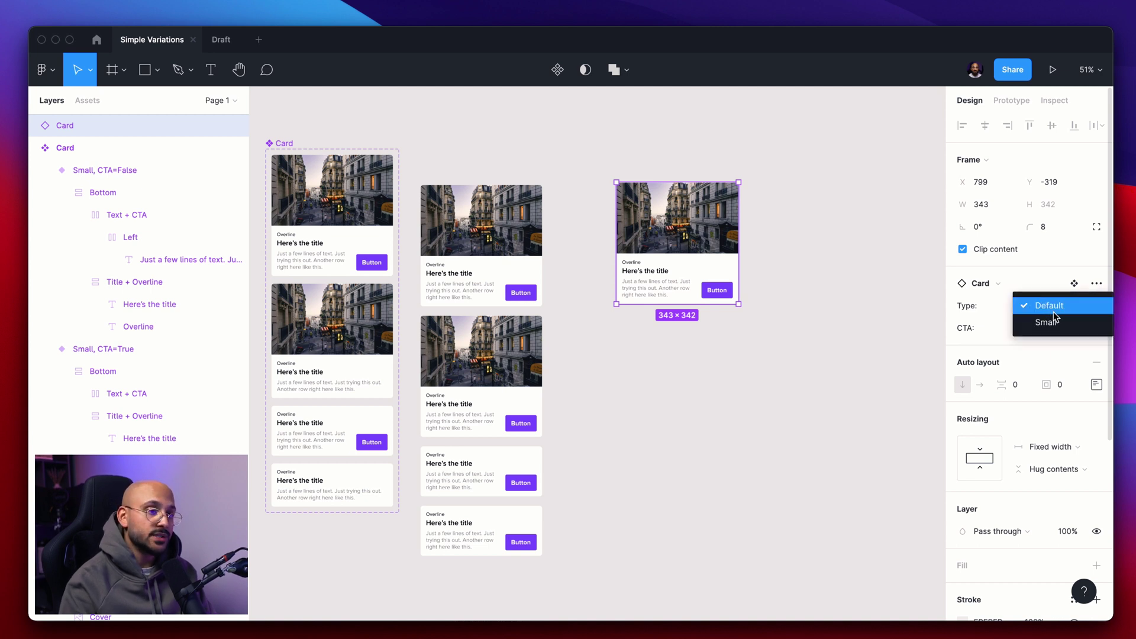
{"action": "left_click", "coordinate": [1051, 322]}
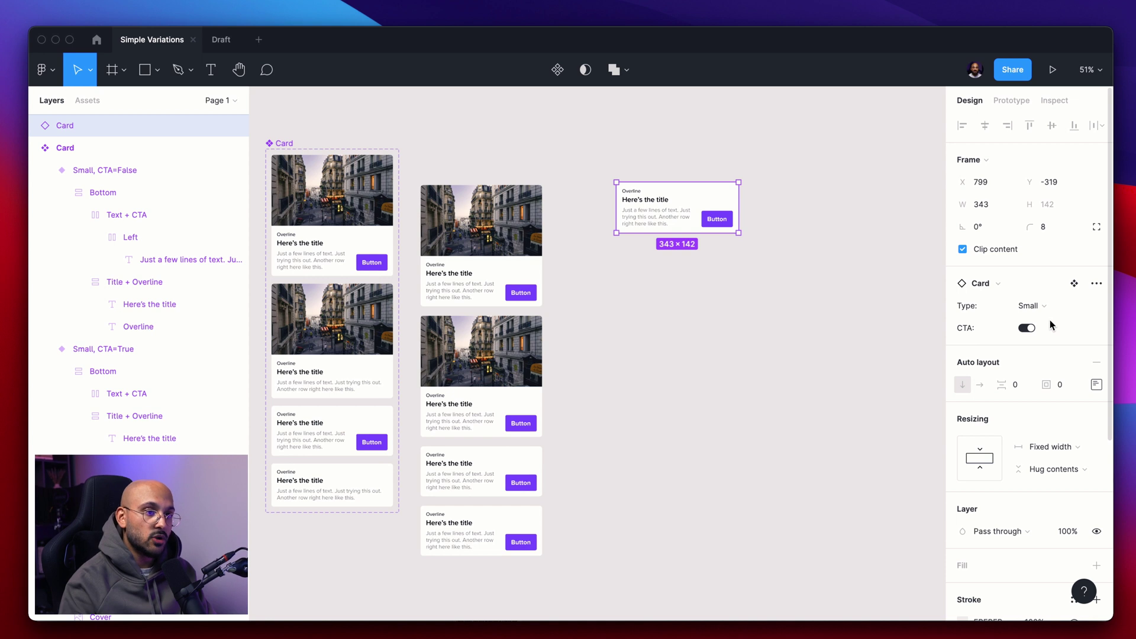
{"action": "left_click", "coordinate": [1027, 329]}
{"action": "left_click", "coordinate": [1027, 329]}
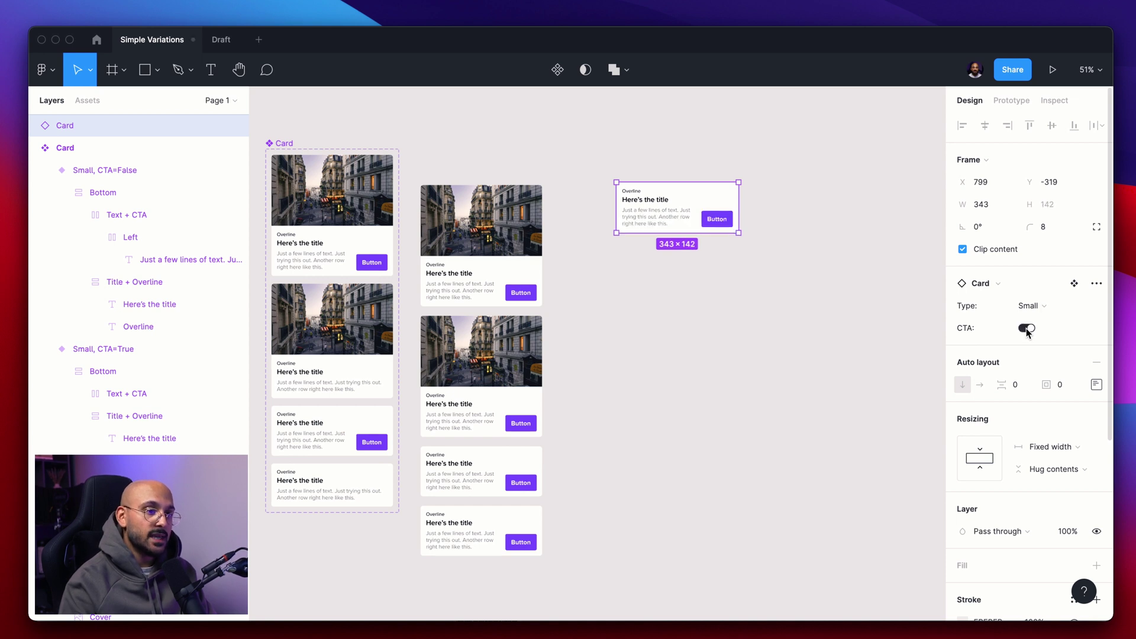
{"action": "left_click", "coordinate": [1040, 305]}
{"action": "left_click", "coordinate": [1053, 290]}
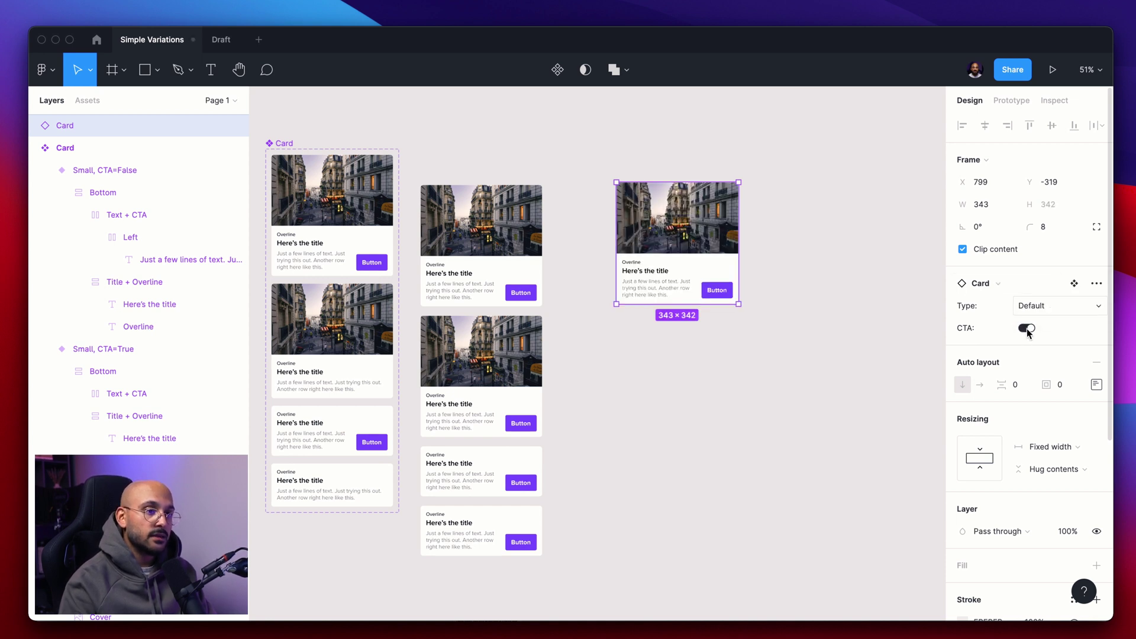